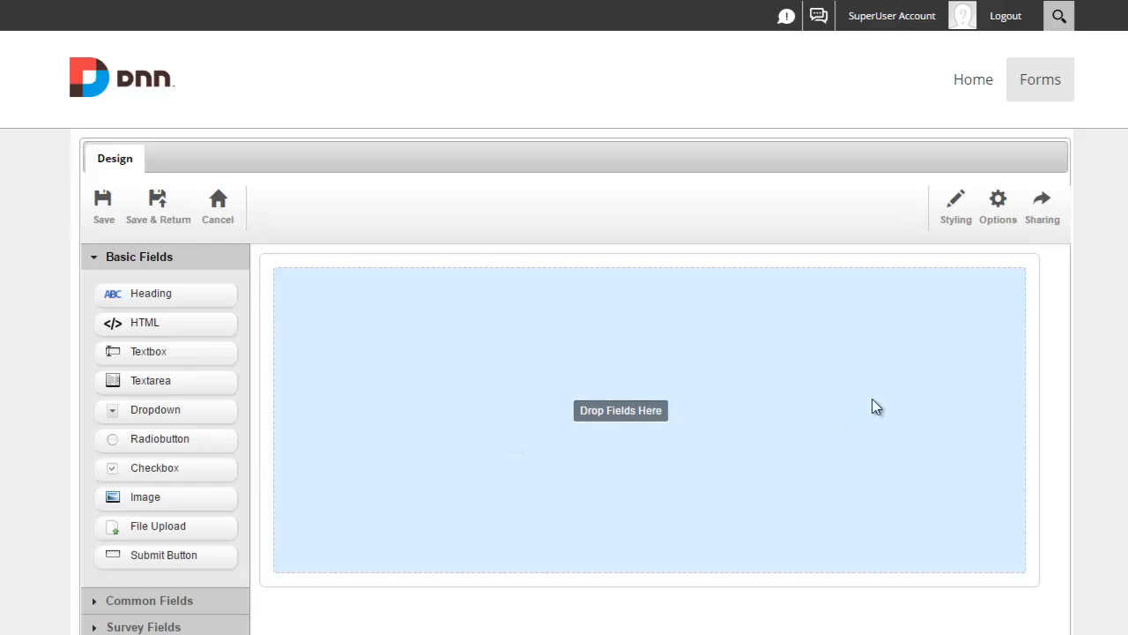
Step: Generate a duplicate of the shared form in the empty form designer from the copied form sharing script
left_click(1047, 231)
left_click(279, 221)
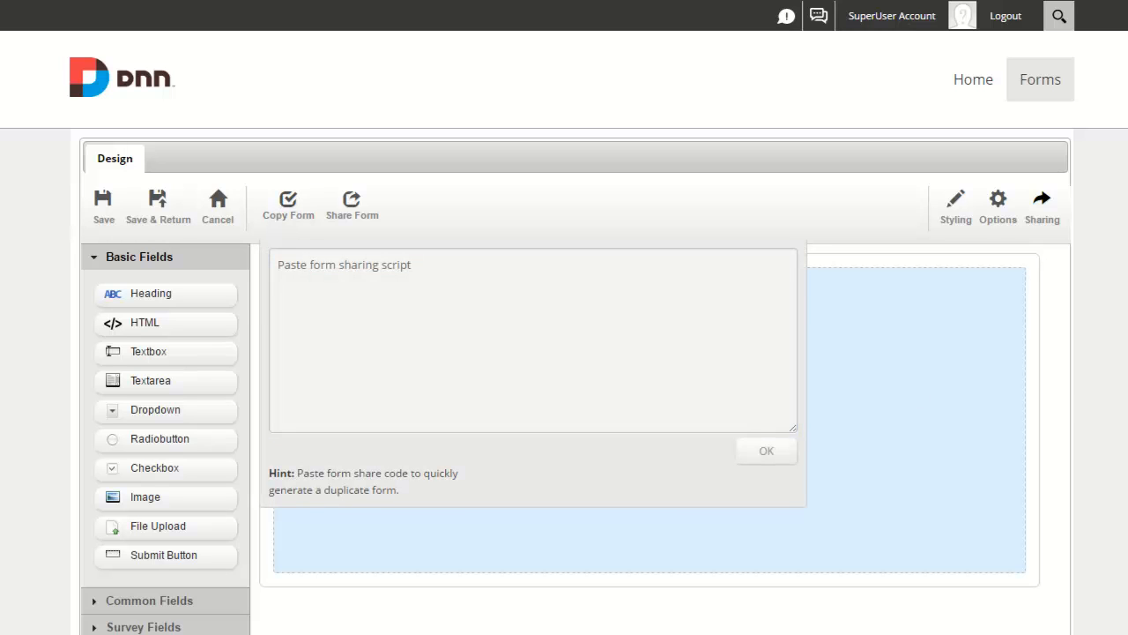
left_click(563, 384)
key("ctrl+v")
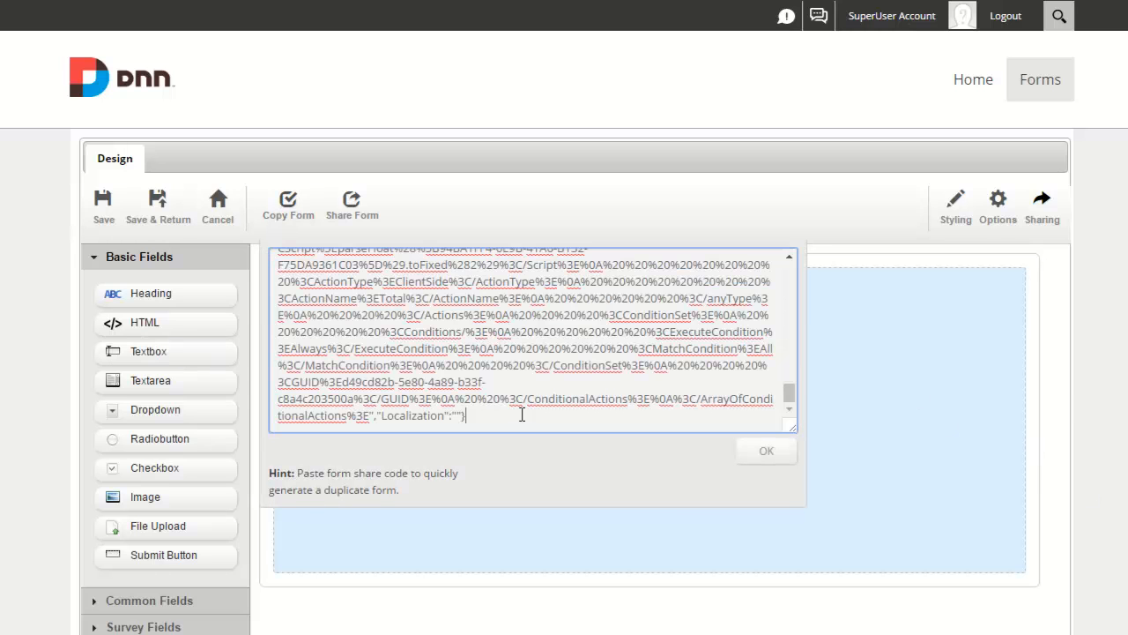
left_click(766, 456)
left_click(607, 83)
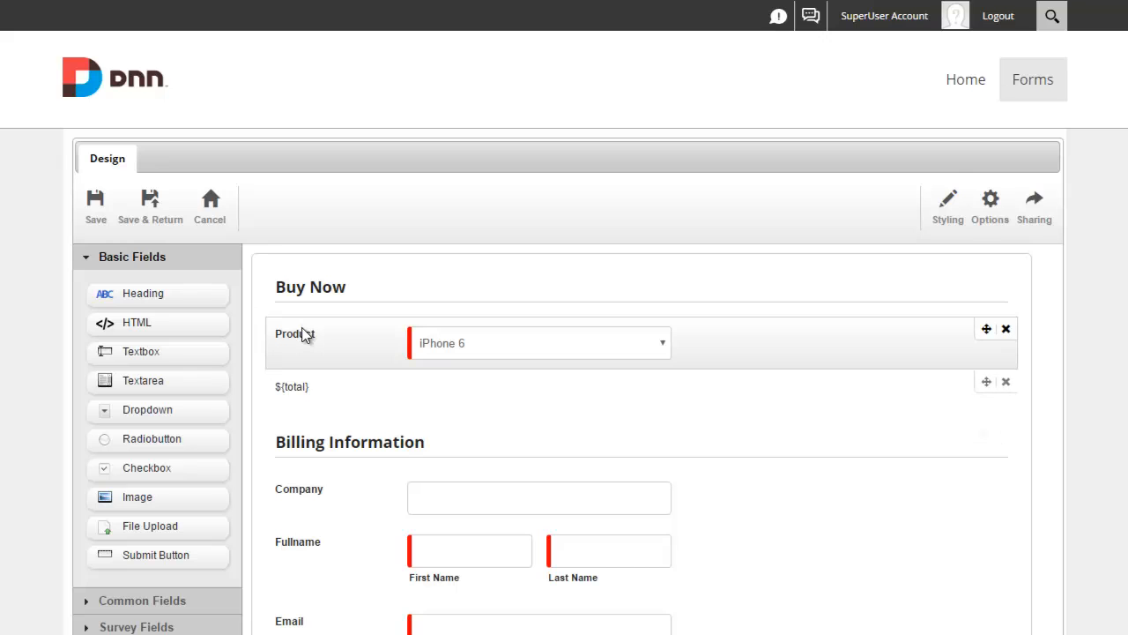
Step: Examine the options and values defined for the Product dropdown
left_click(719, 343)
left_click(389, 228)
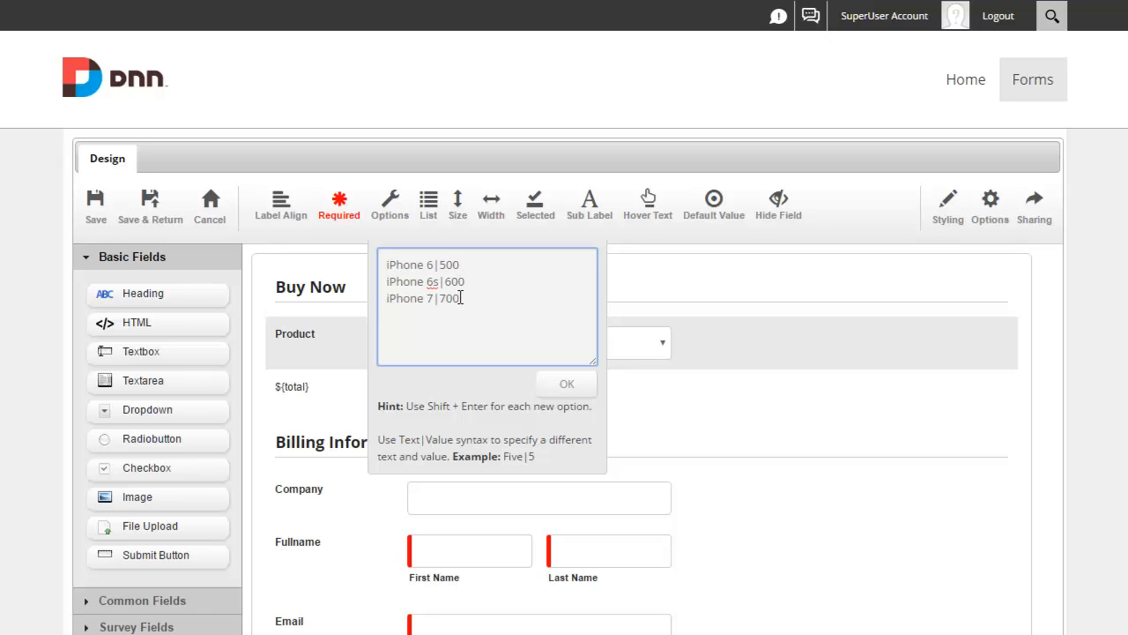
left_click(1108, 408)
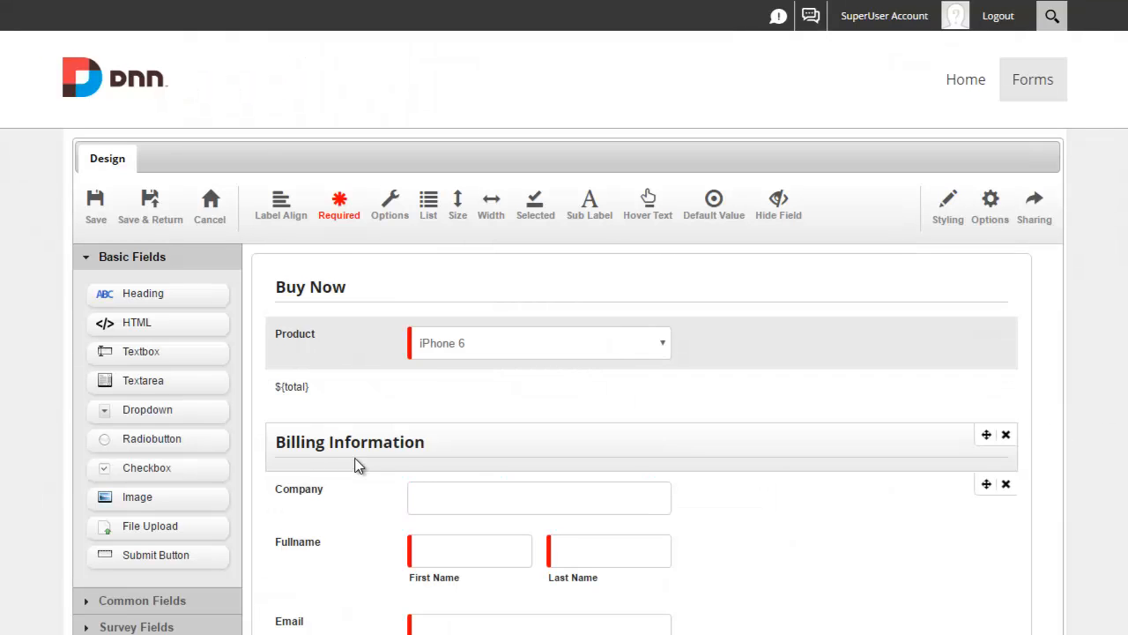
Step: Add a Generate PDF action to the form's On Form Submission actions
scroll(340, 502, "down", 1)
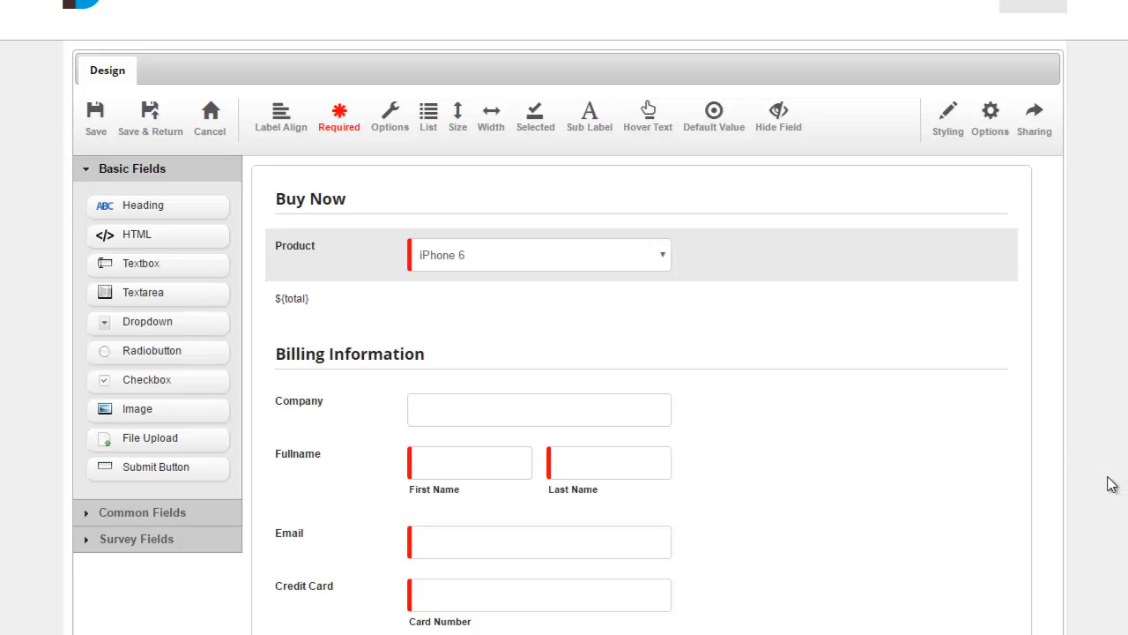
left_click(978, 140)
left_click(397, 228)
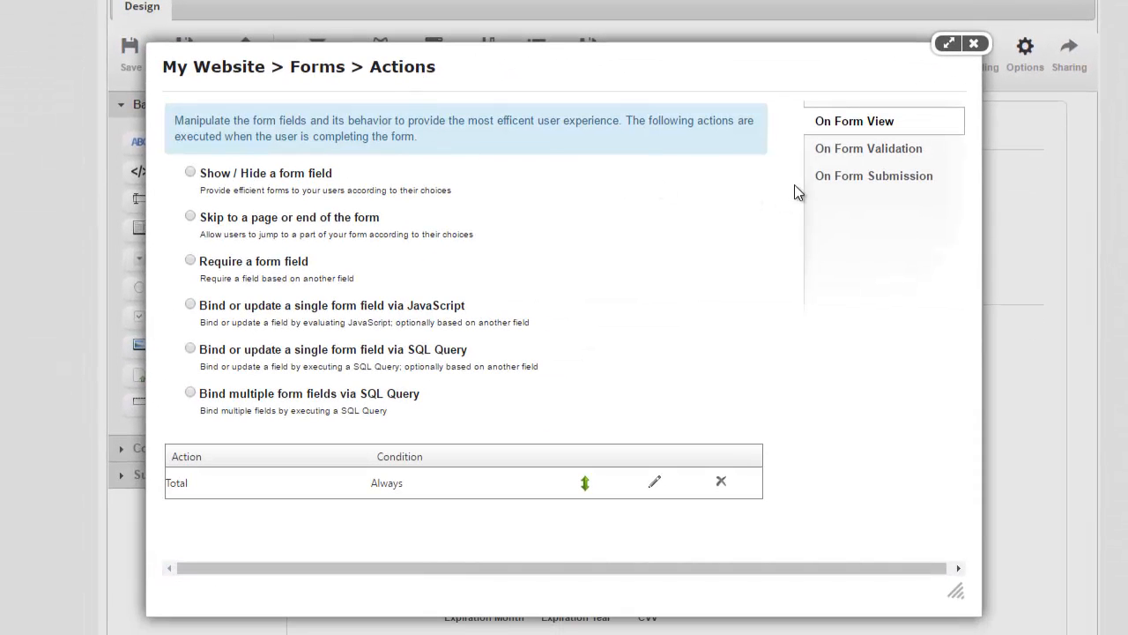
left_click(893, 185)
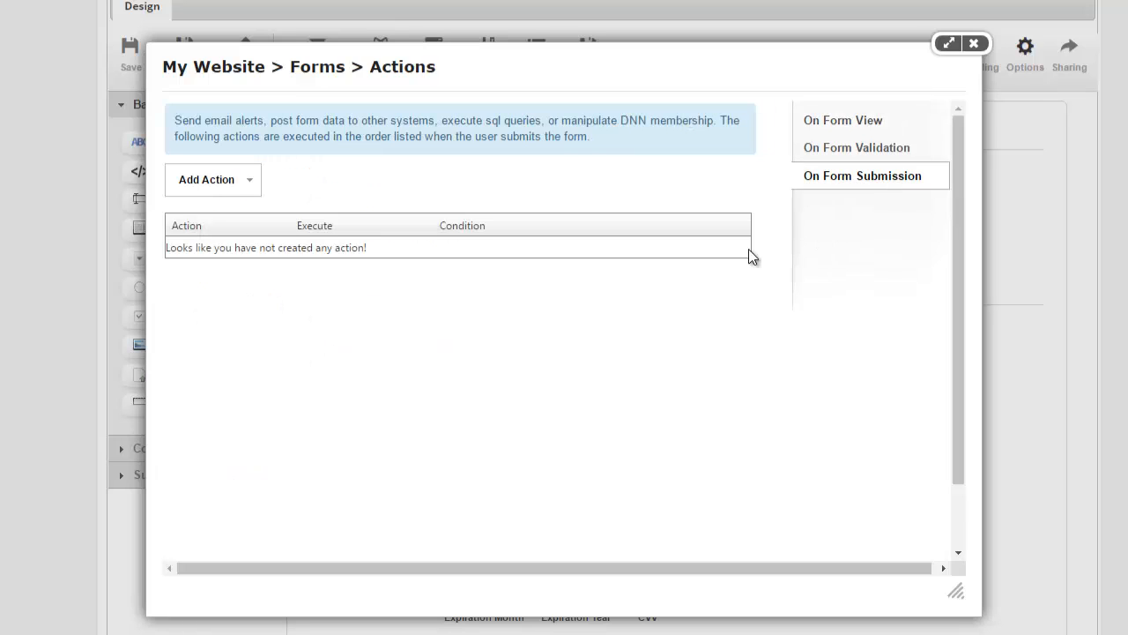
left_click(249, 186)
mouse_move(275, 415)
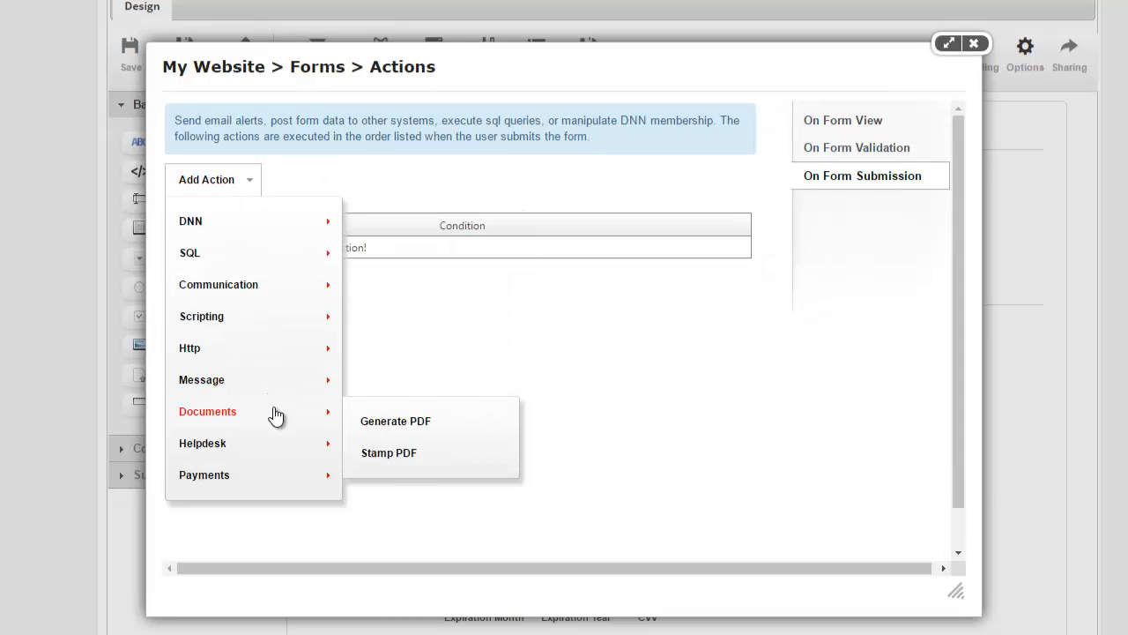
left_click(446, 421)
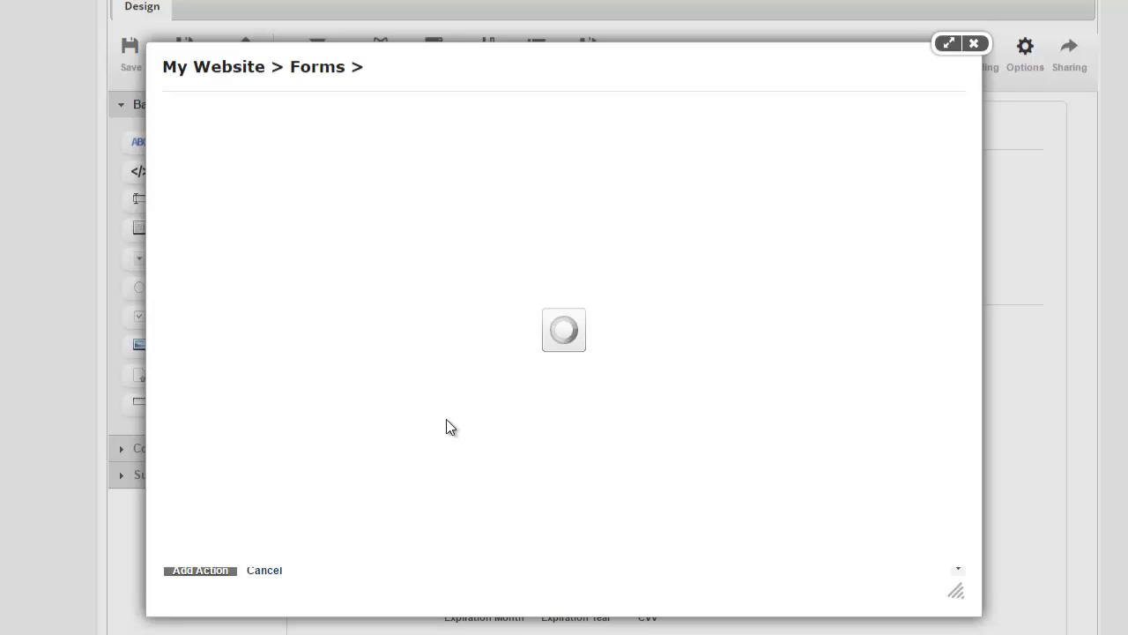
Step: Name the Generate PDF action "Invoice"
left_click(837, 121)
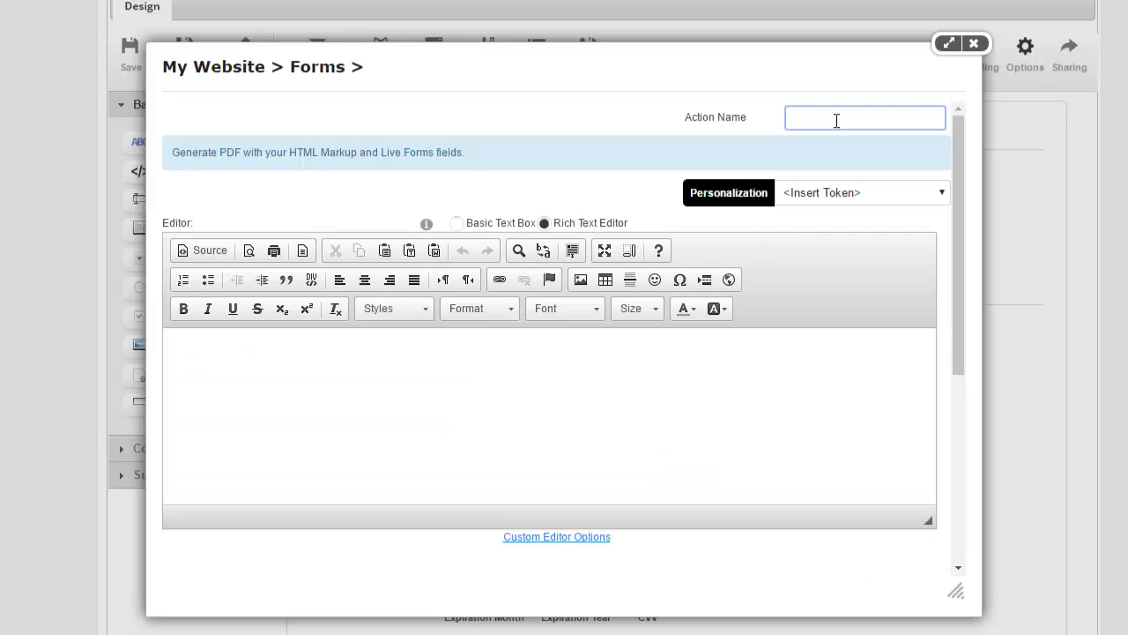
type("Invoice")
double_click(837, 120)
left_click_drag(863, 118, 762, 121)
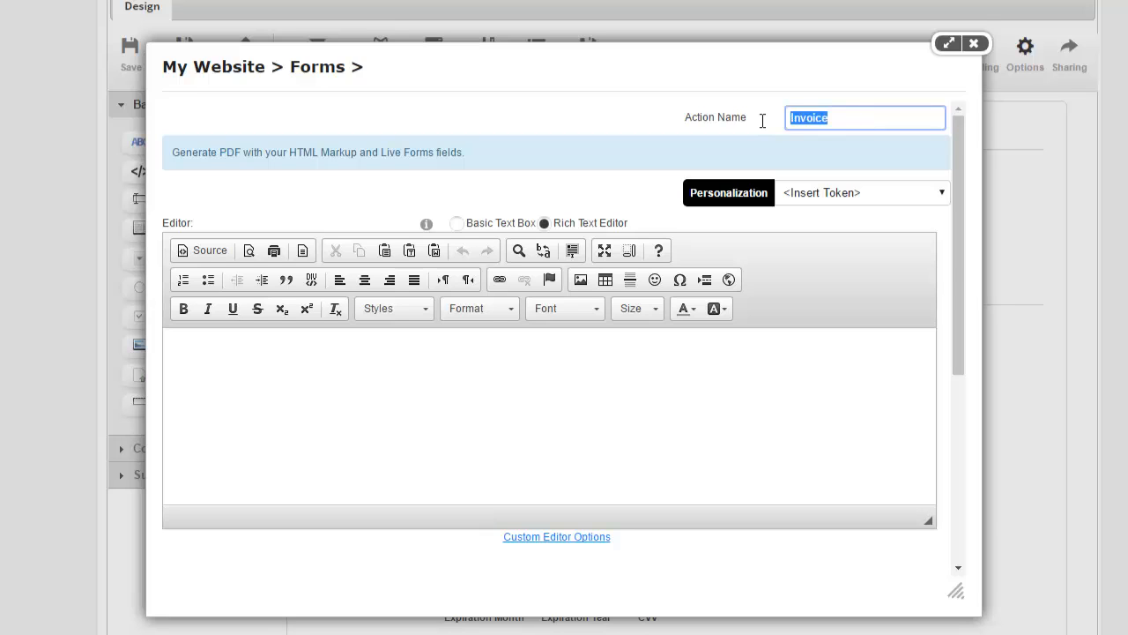
left_click(761, 121)
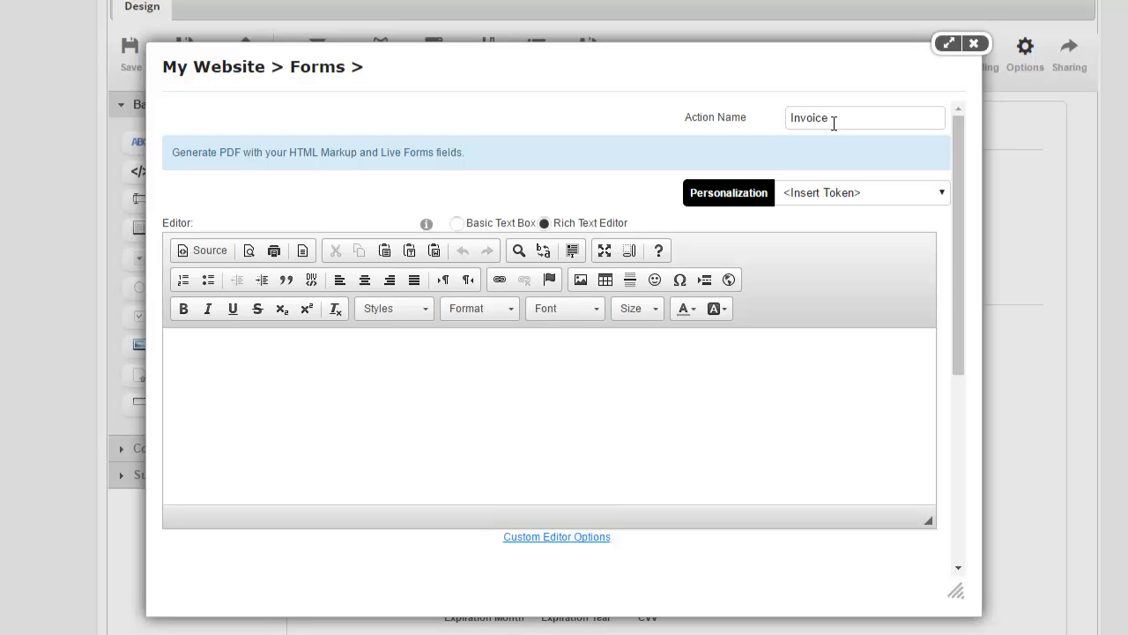
Step: Examine the link and path tokens of the Invoice action and the form field tokens offered for personalization
scroll(802, 167, "down", 3)
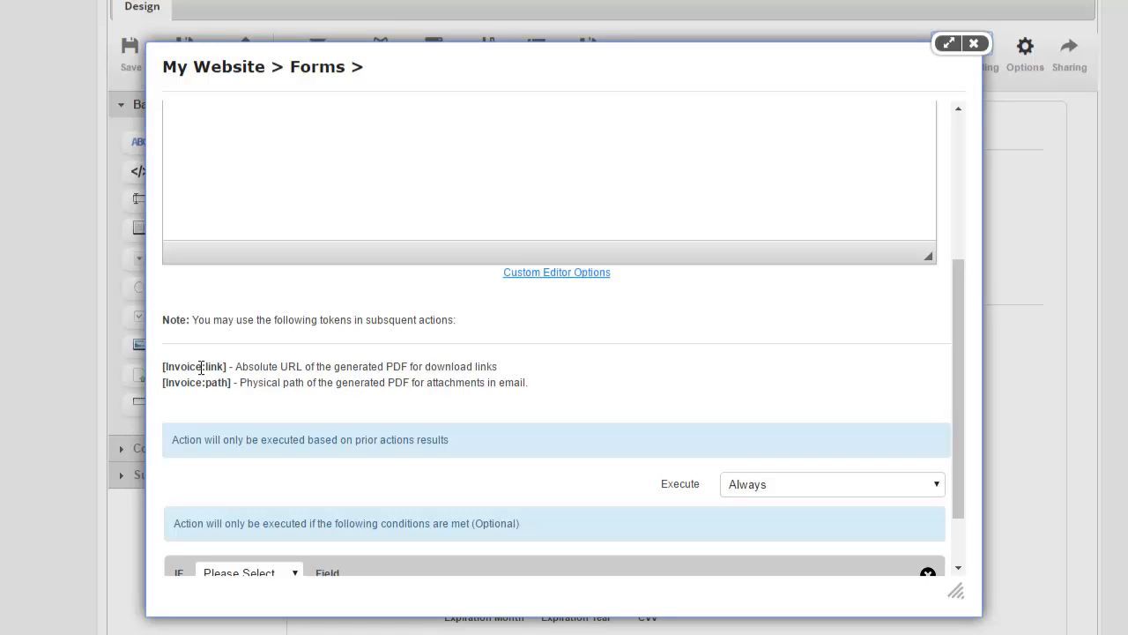
left_click_drag(227, 367, 159, 367)
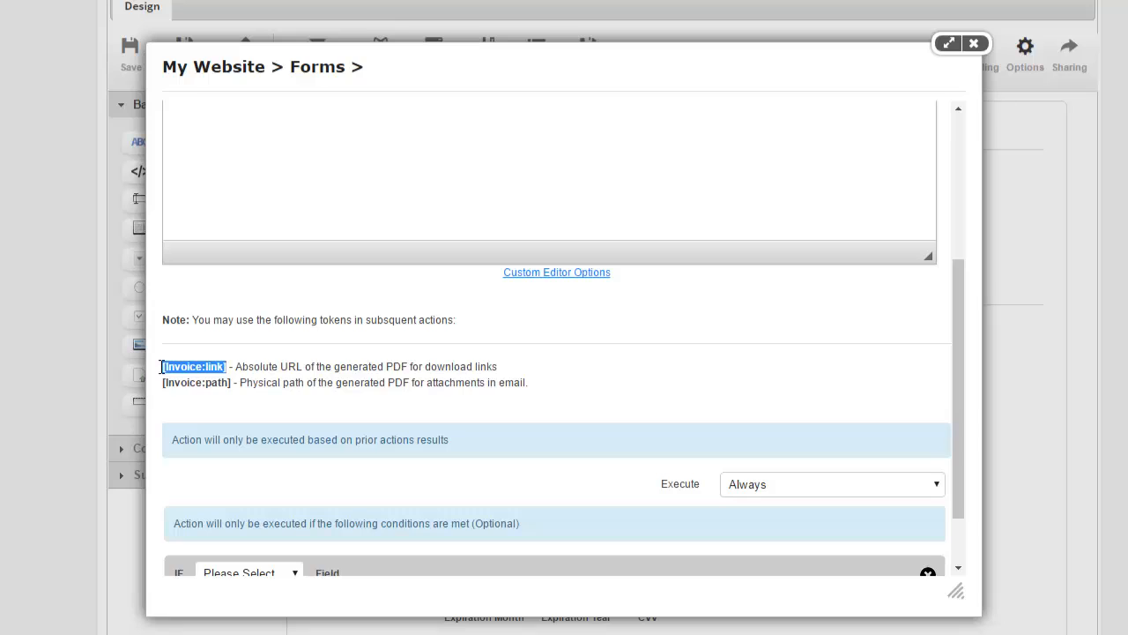
left_click_drag(163, 381, 232, 381)
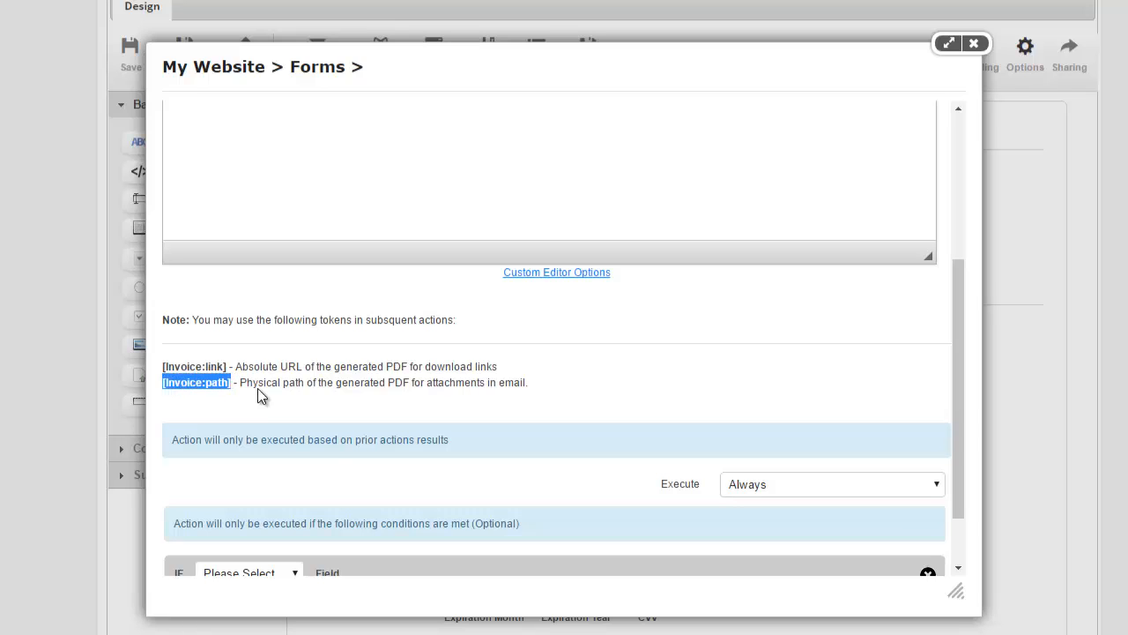
scroll(480, 353, "up", 3)
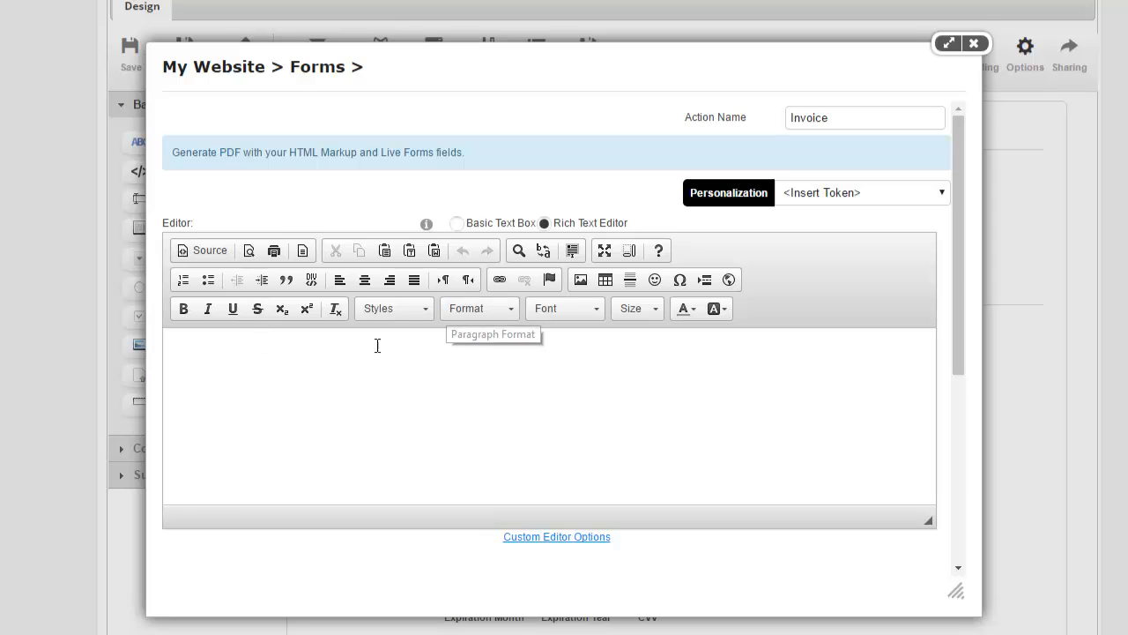
left_click(262, 368)
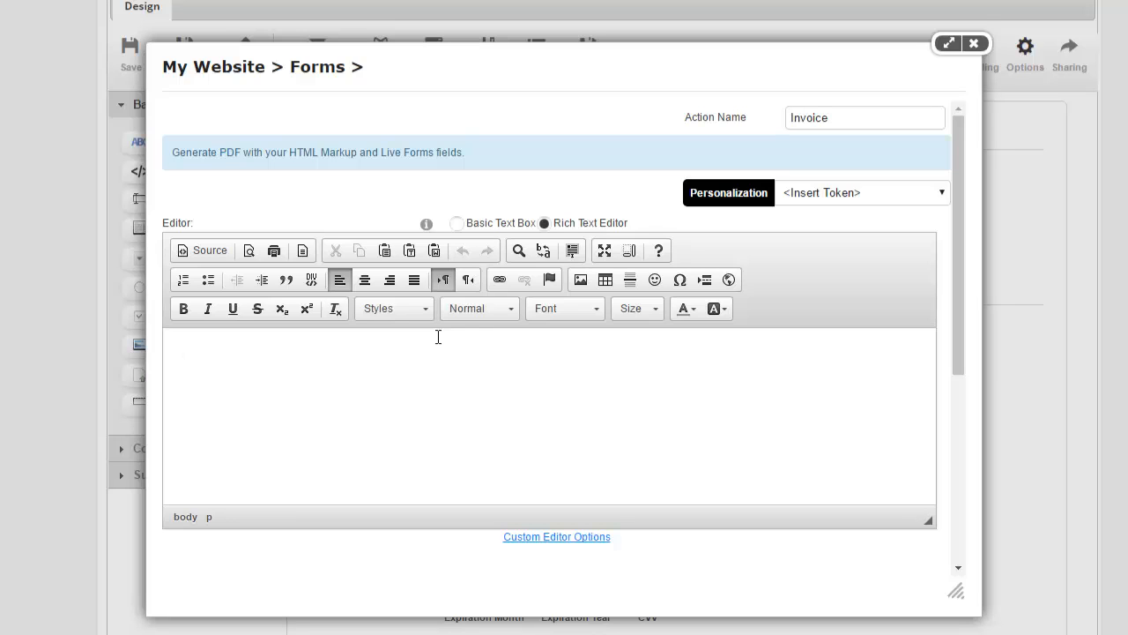
left_click(918, 197)
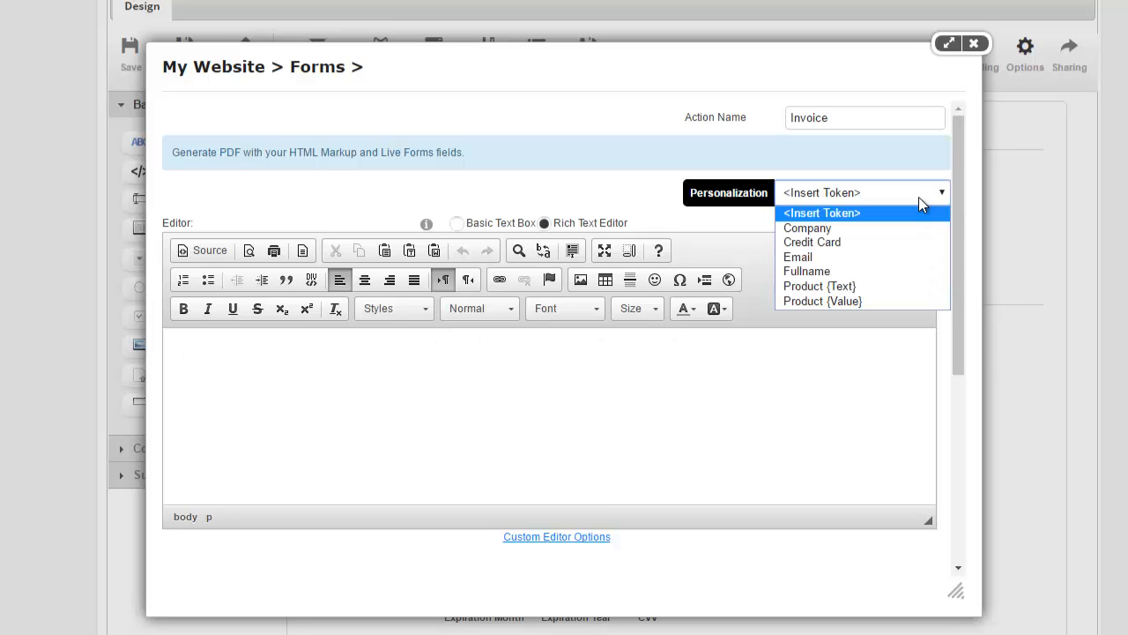
left_click(762, 220)
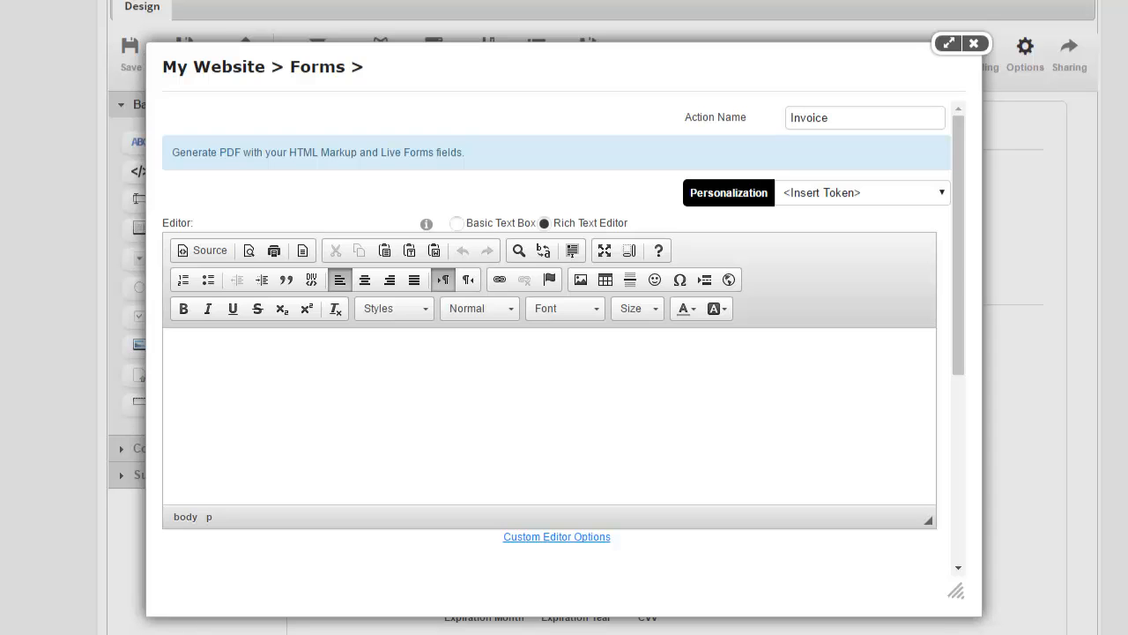
Step: Paste the prepared invoice HTML markup into the editor's source and return to the rich text view
left_click(207, 256)
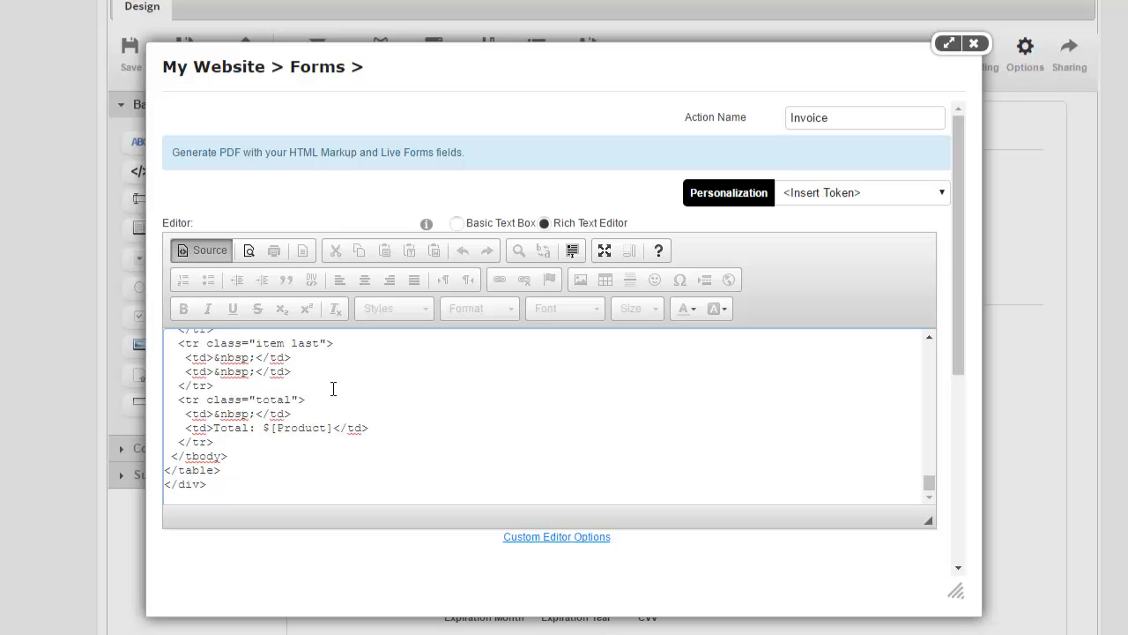
scroll(332, 386, "up", 5)
scroll(333, 387, "up", 5)
scroll(295, 385, "down", 1)
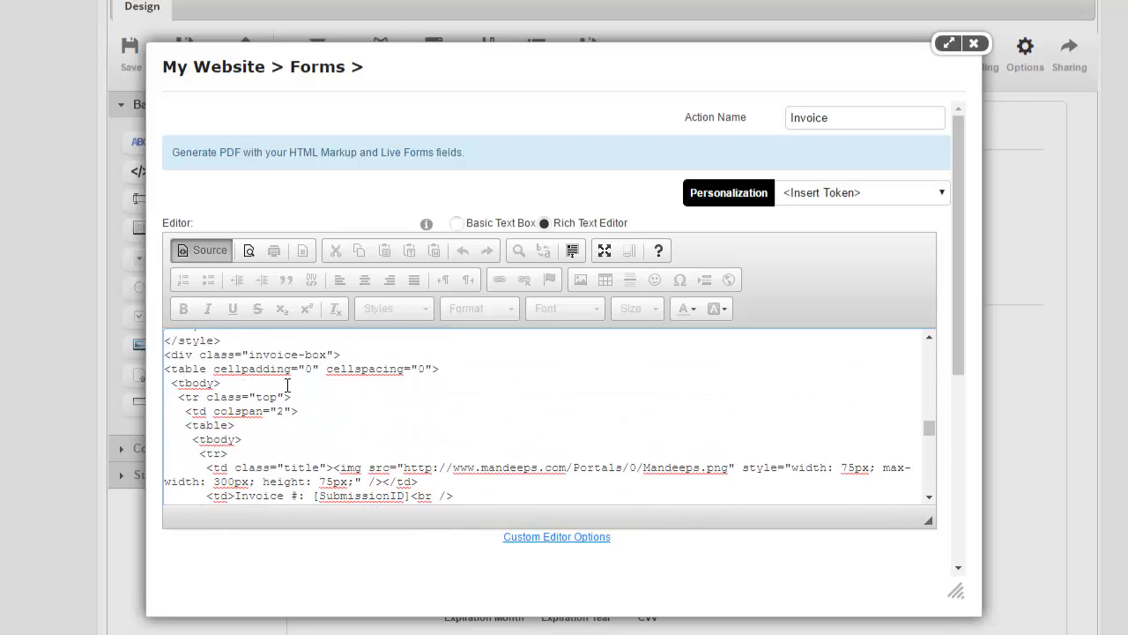
scroll(264, 375, "up", 5)
left_click_drag(231, 362, 221, 417)
scroll(288, 424, "down", 8)
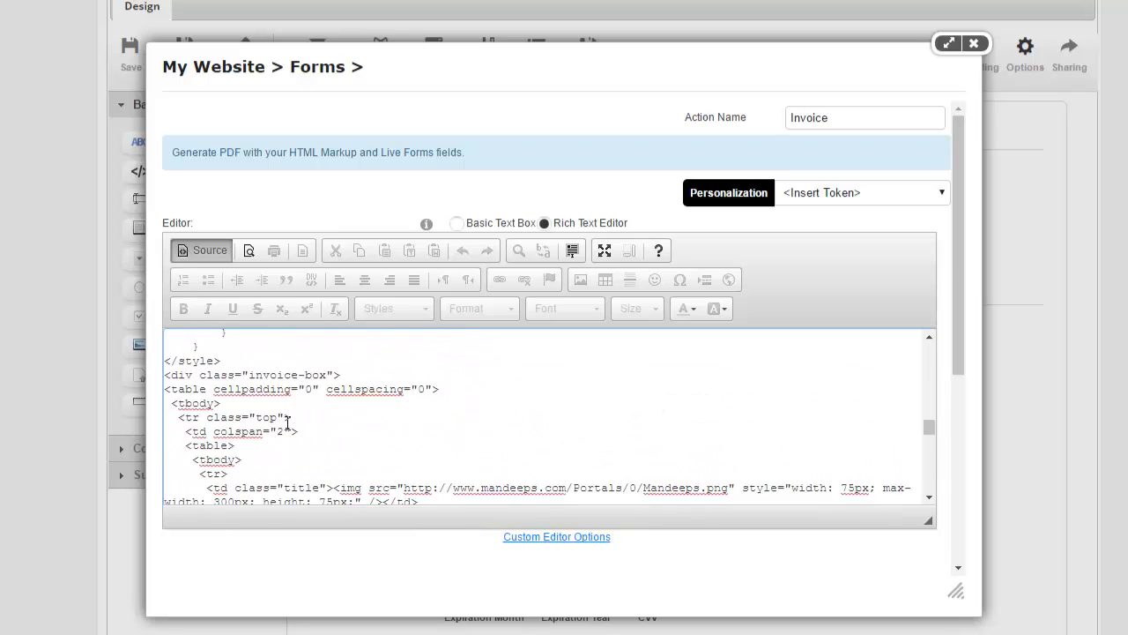
left_click(208, 253)
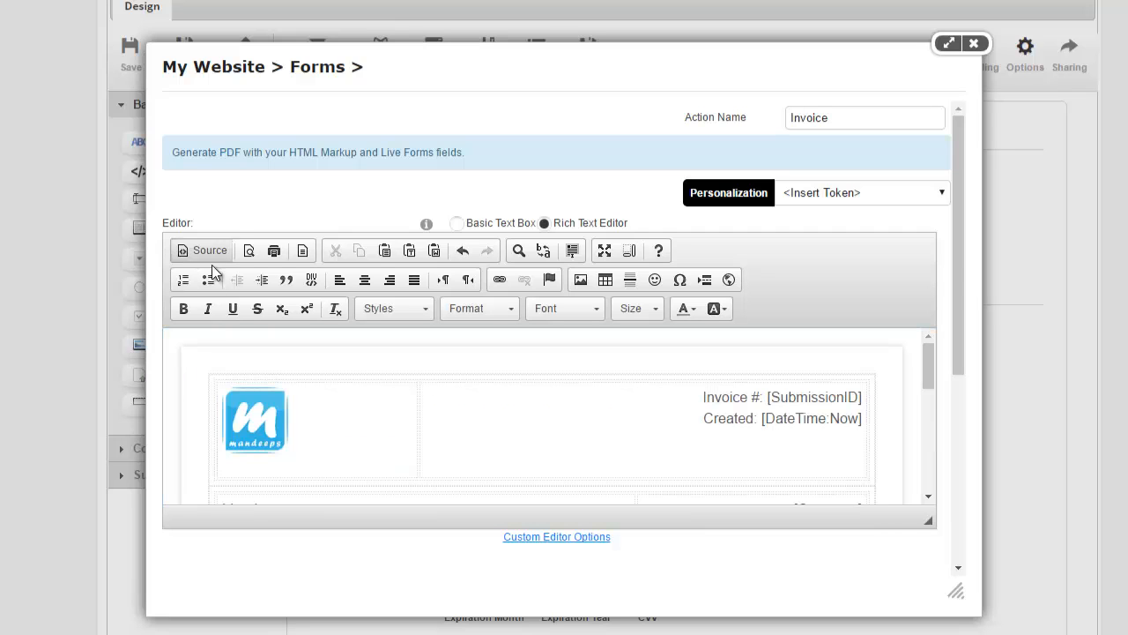
Step: Examine the submission ID, creation date, company, full name and email tokens in the upper part of the invoice template
scroll(925, 381, "down", 1)
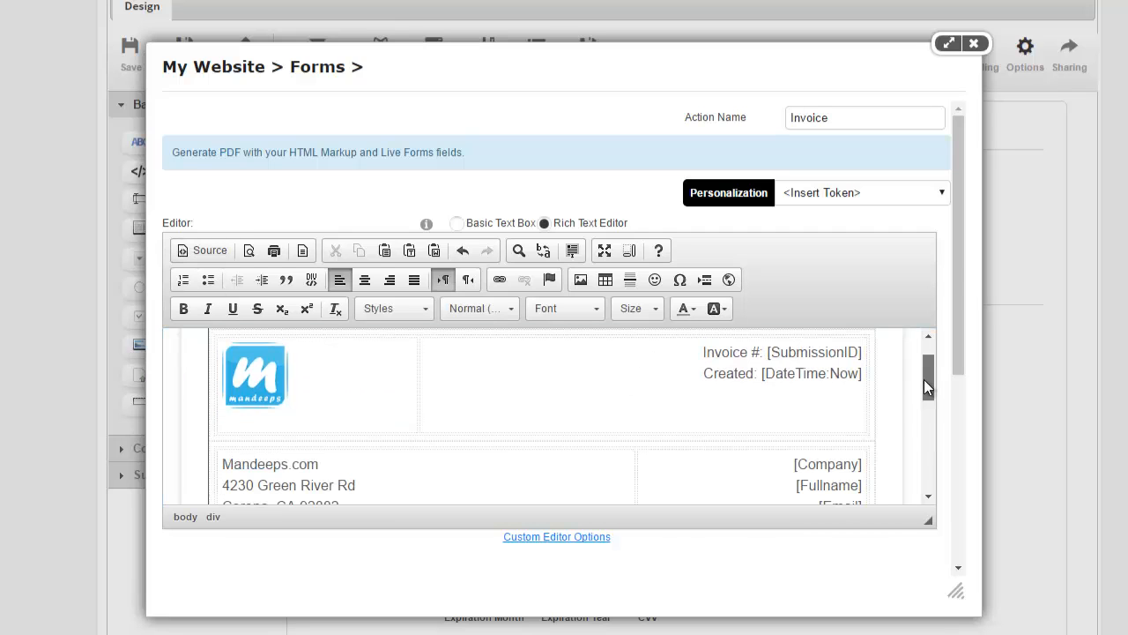
scroll(924, 379, "up", 1)
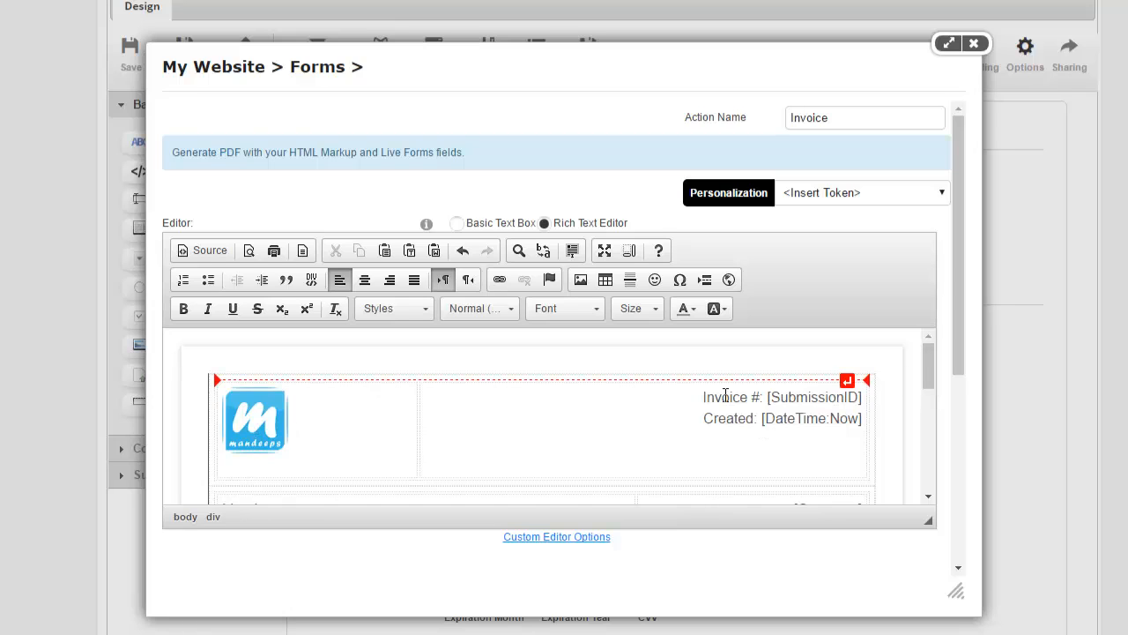
double_click(796, 396)
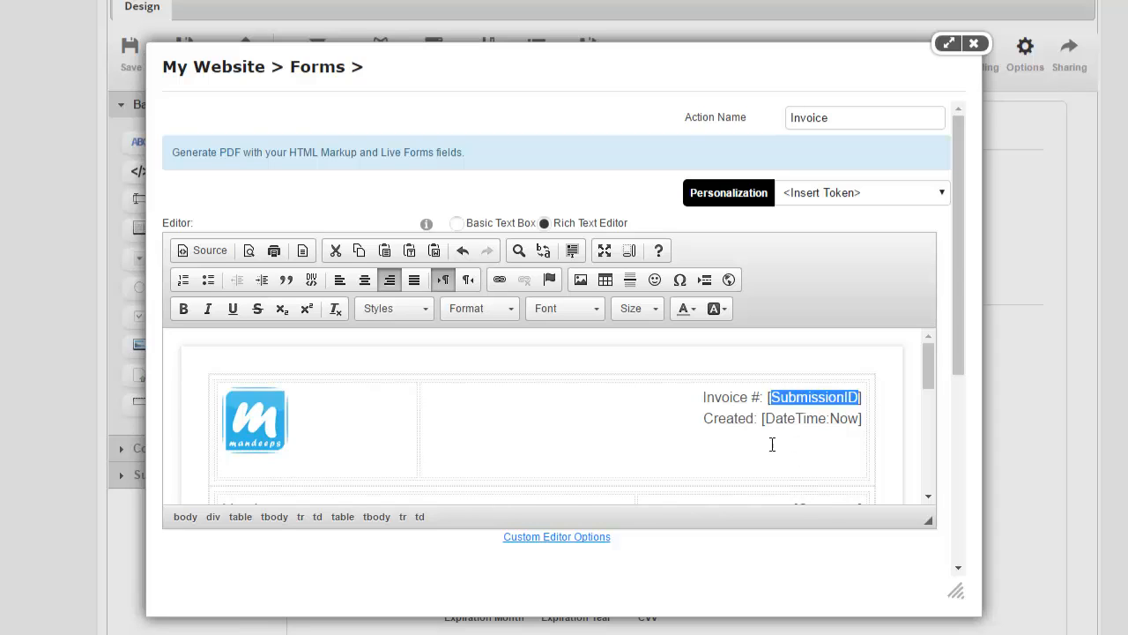
left_click(811, 421)
double_click(821, 419)
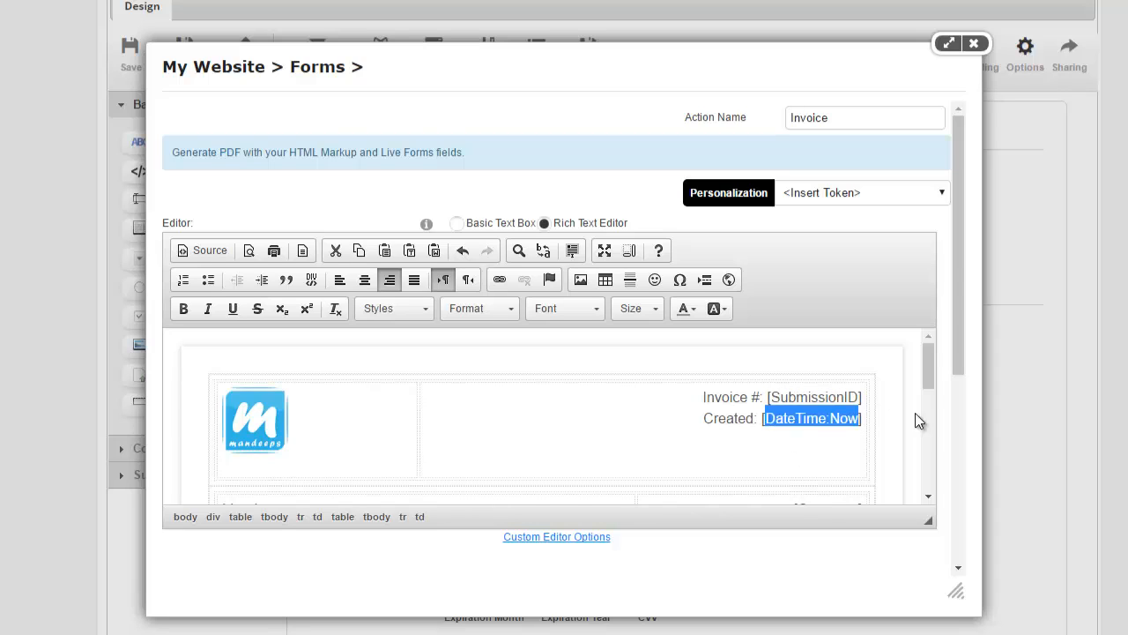
left_click_drag(934, 373, 859, 401)
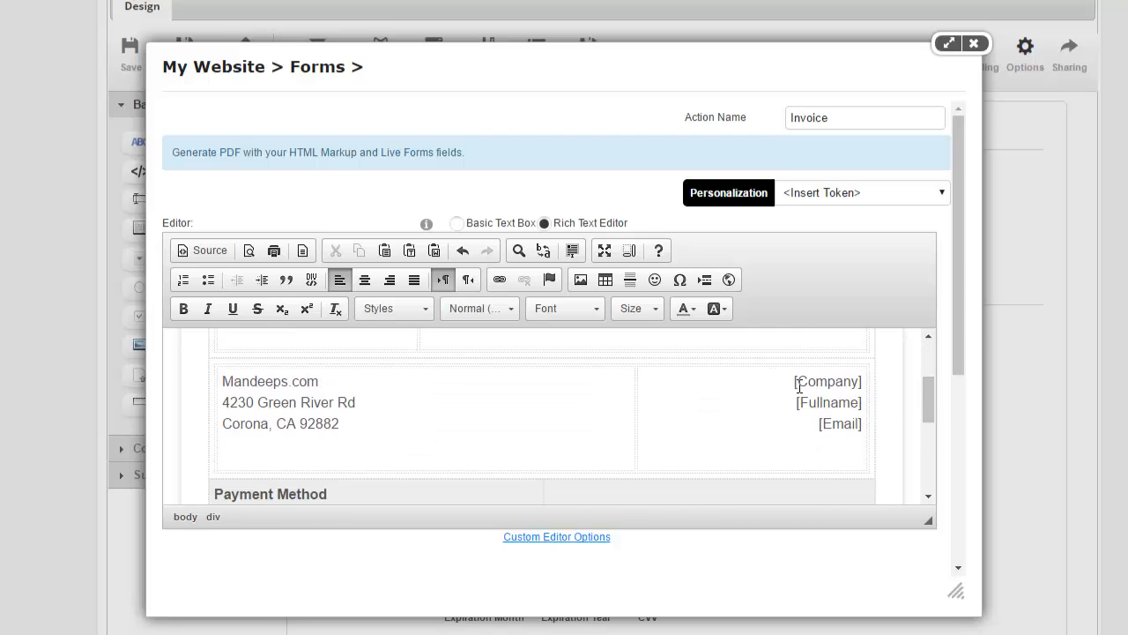
left_click_drag(794, 382, 847, 423)
Step: Examine the payment method, item and price tokens in the invoice template and compare them with the available personalization tokens
left_click_drag(924, 410, 927, 442)
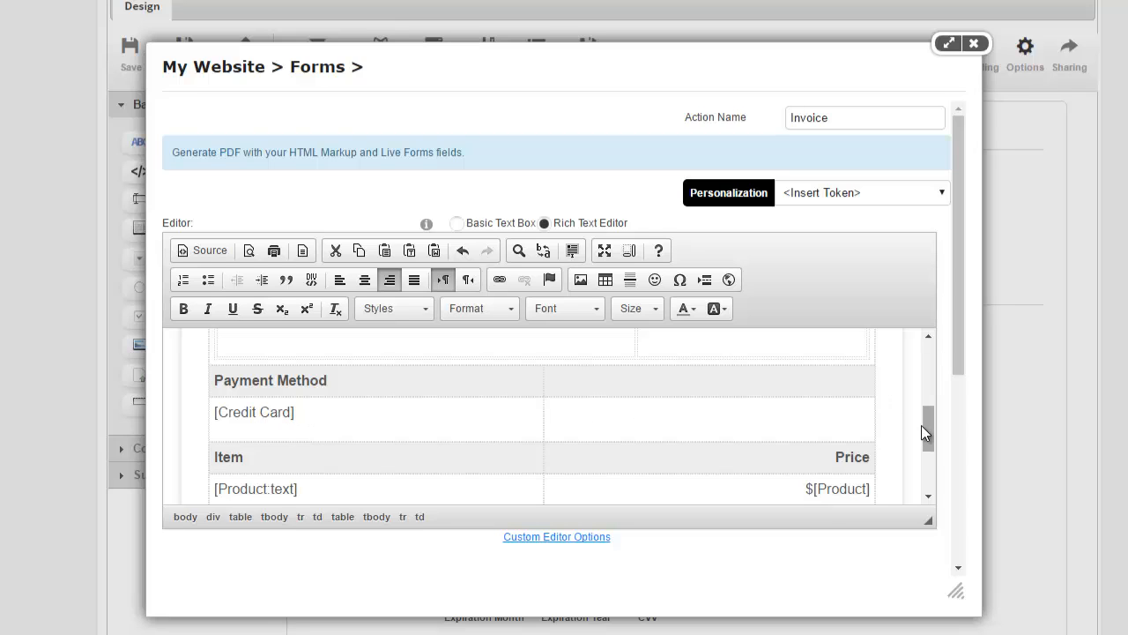
left_click_drag(923, 429, 923, 436)
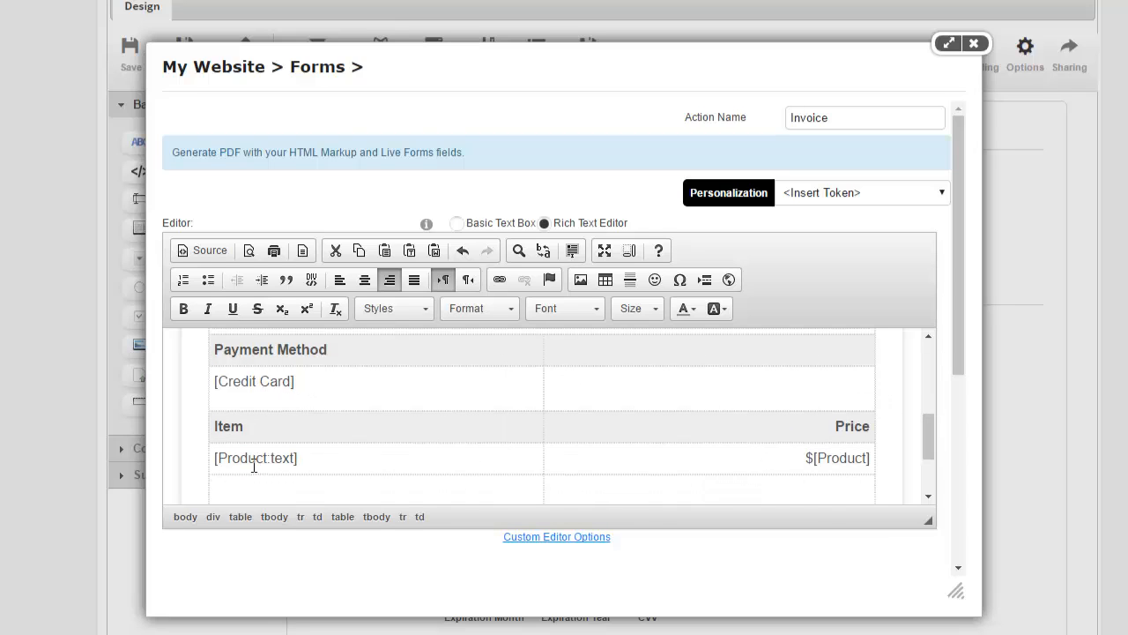
left_click_drag(250, 459, 298, 460)
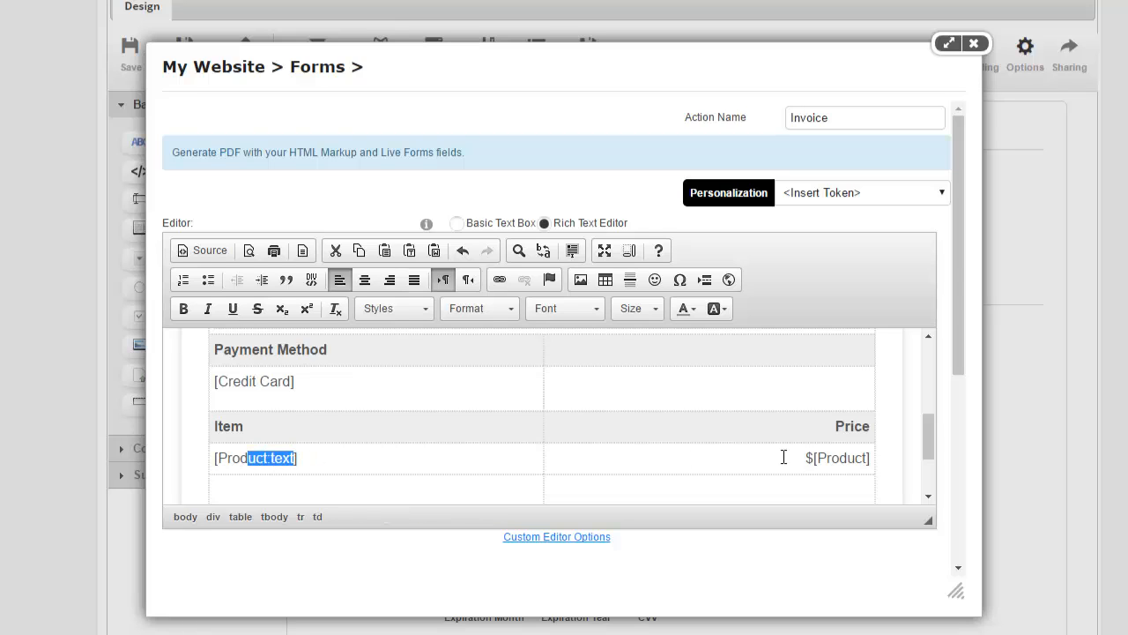
left_click_drag(808, 456, 851, 460)
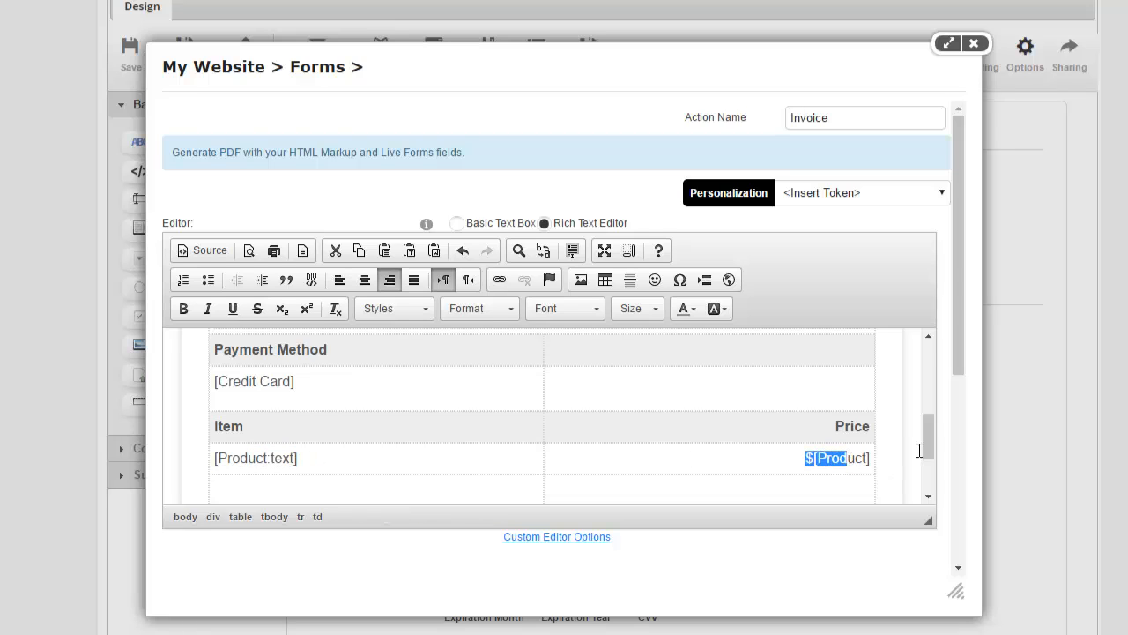
left_click_drag(928, 441, 928, 448)
left_click(853, 191)
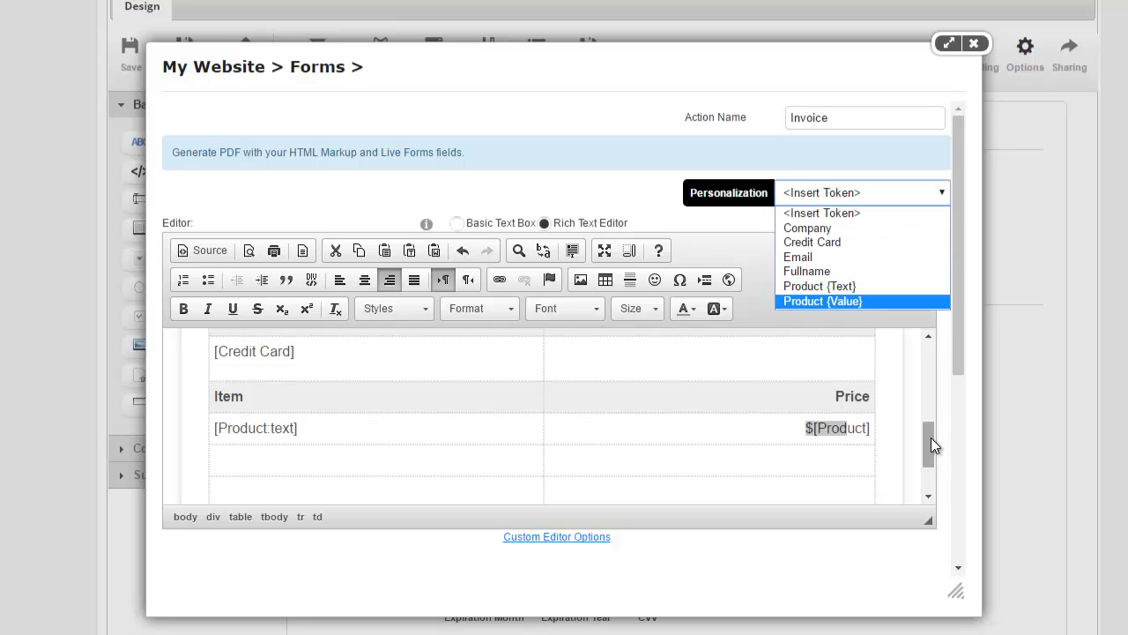
left_click_drag(931, 437, 902, 424)
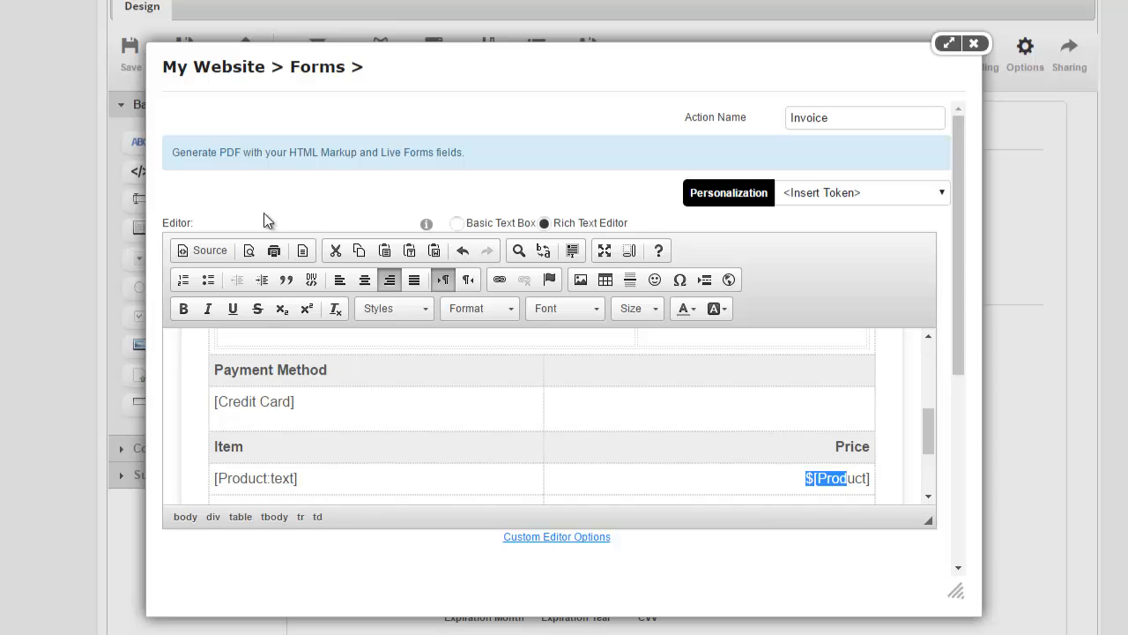
Step: Save the Invoice PDF generation action to the form's On Form Submission actions, leaving it to execute always
left_click(280, 194)
scroll(279, 194, "down", 1)
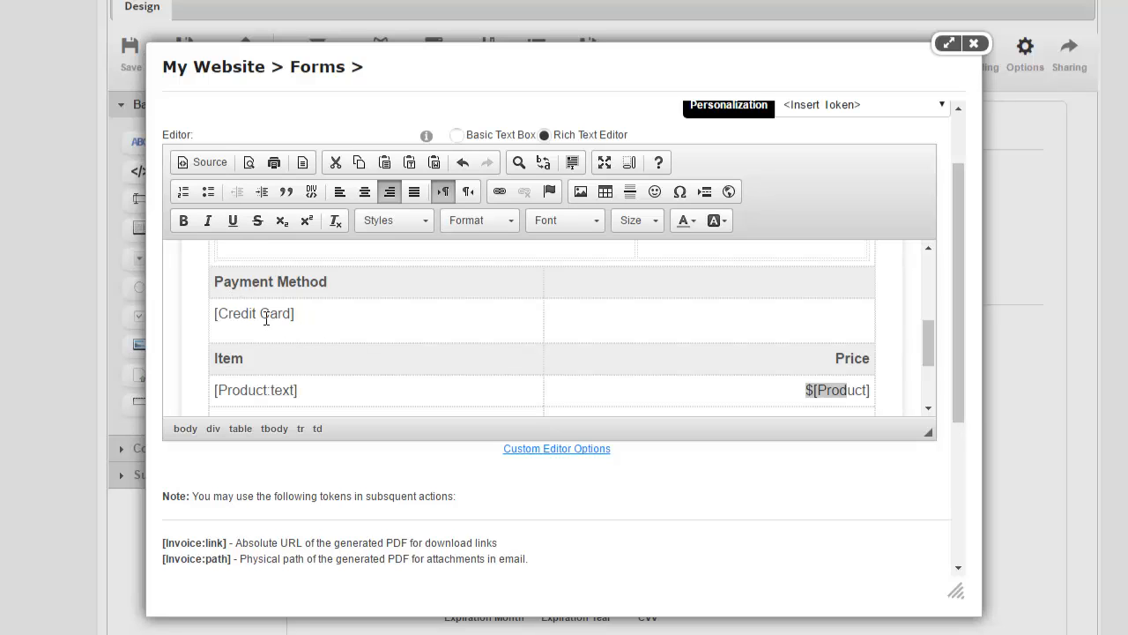
scroll(689, 355, "up", 3)
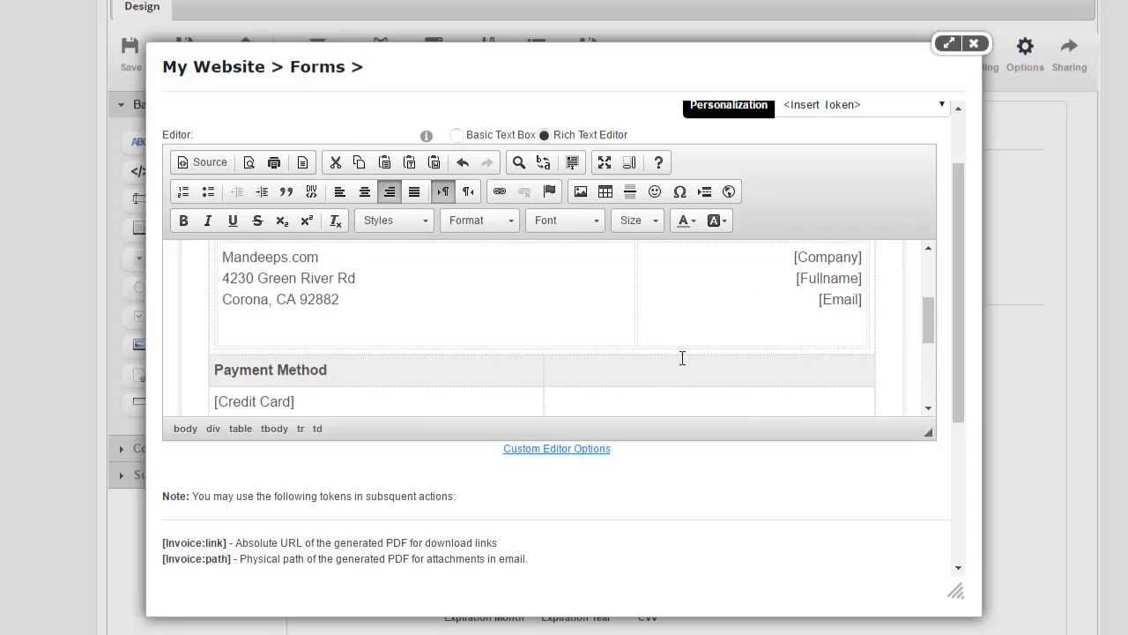
scroll(680, 355, "down", 3)
scroll(533, 507, "down", 3)
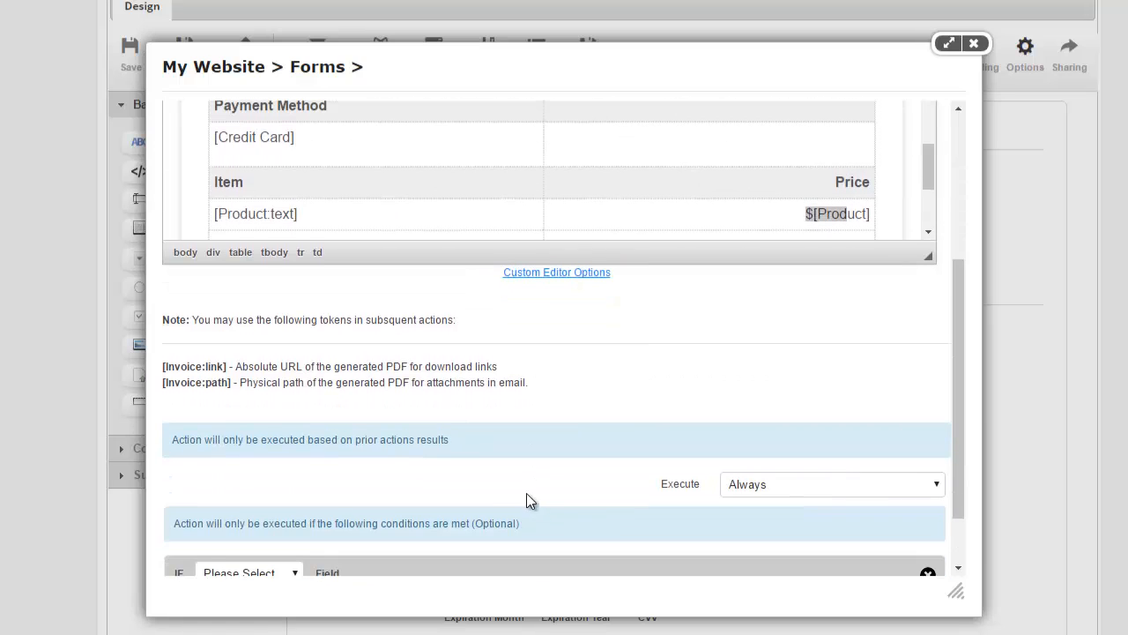
left_click(200, 561)
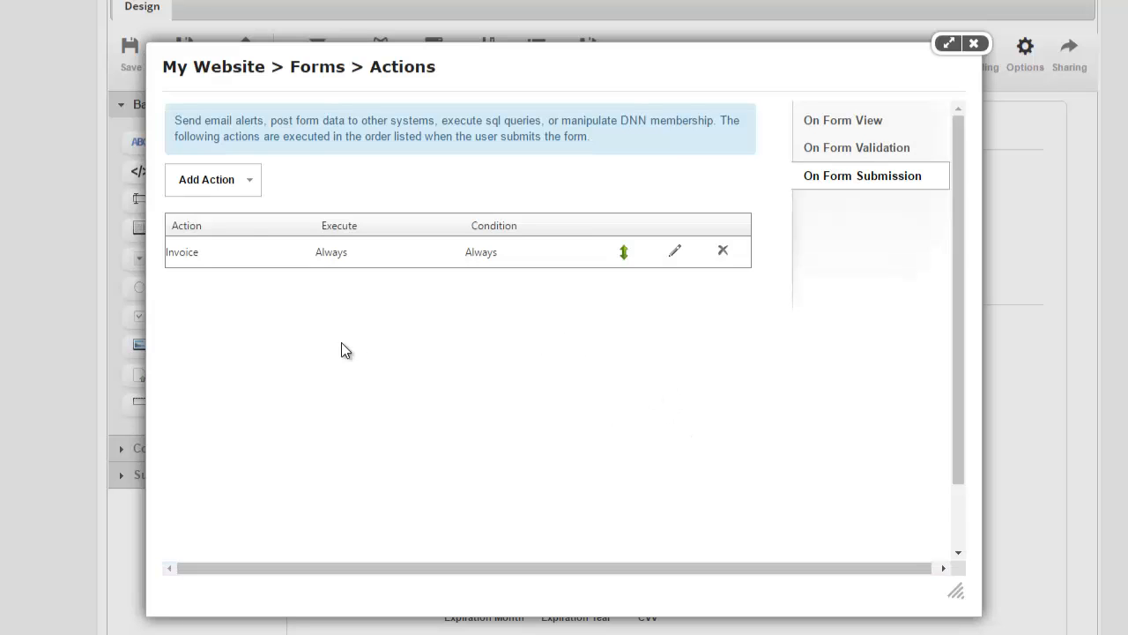
Step: Start a Show Message action for form submission and name it "Show Message"
left_click(238, 180)
mouse_move(282, 407)
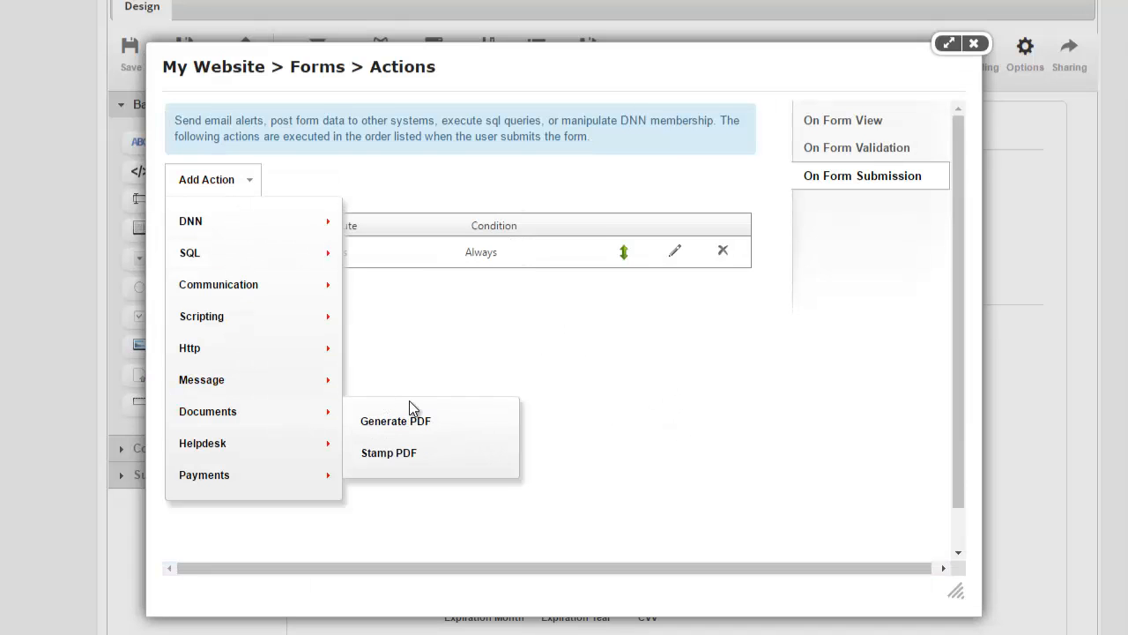
mouse_move(326, 380)
left_click(385, 394)
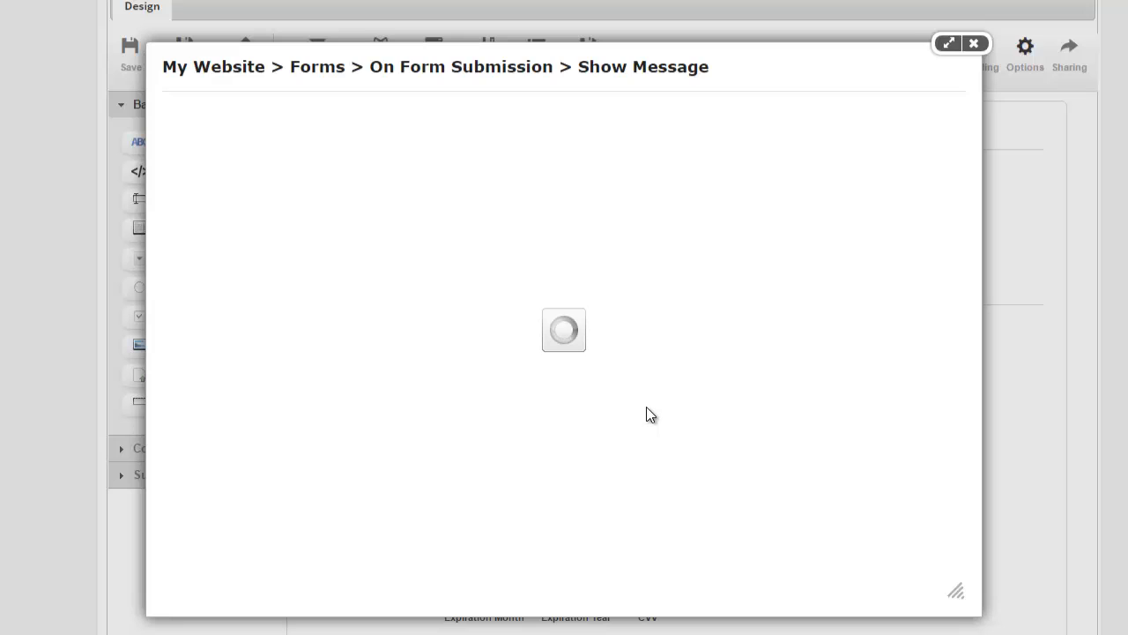
left_click(839, 123)
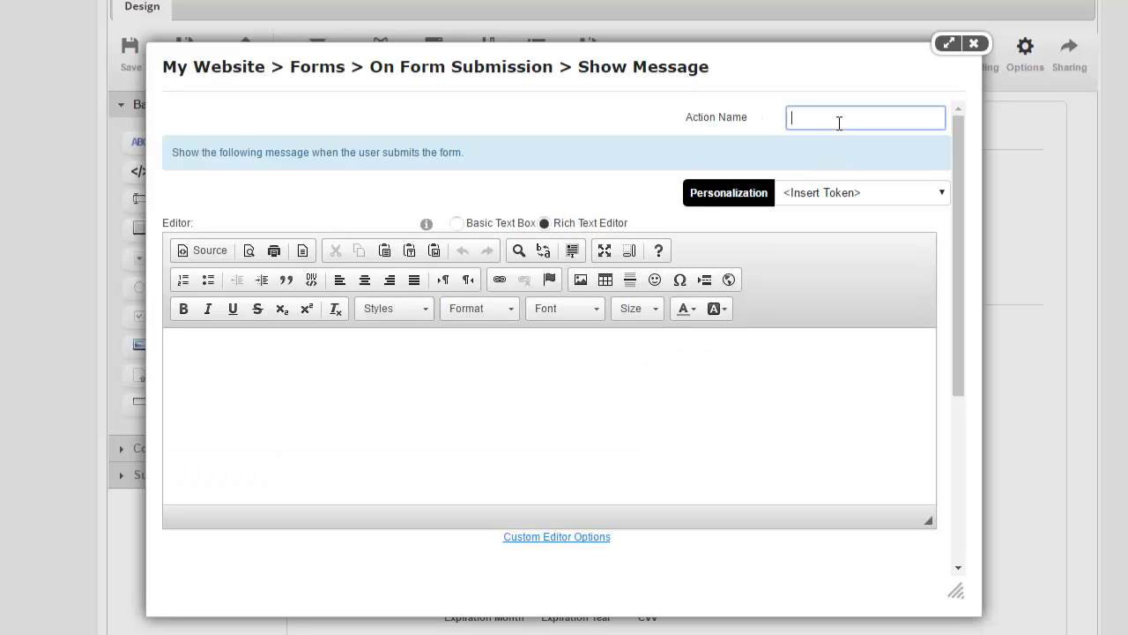
type("Show Message")
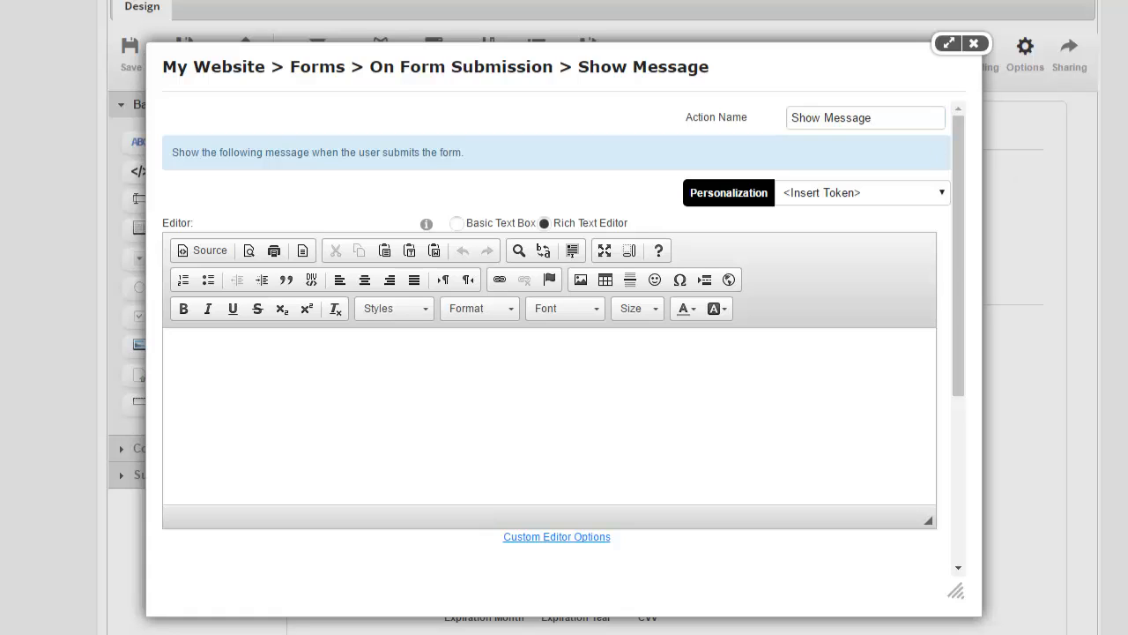
Step: Insert message HTML source with bold "Order # [SubmissionID]", "Your order has been placed." and bold "Download Invoice", and return to the rich text view
left_click(548, 397)
left_click(205, 250)
type("<p><strong>Order # [SubmissionID]</strong></p>  <p>Your order has been placed.&nbsp;</p>  <p><strong>Download Invoice</strong></p>")
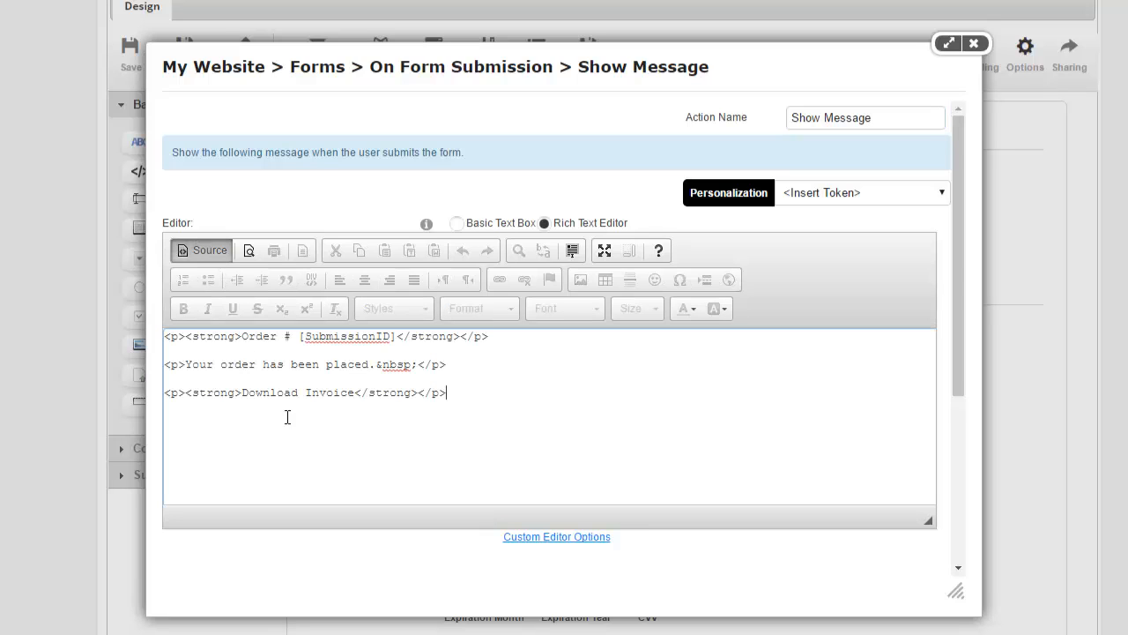
left_click(208, 252)
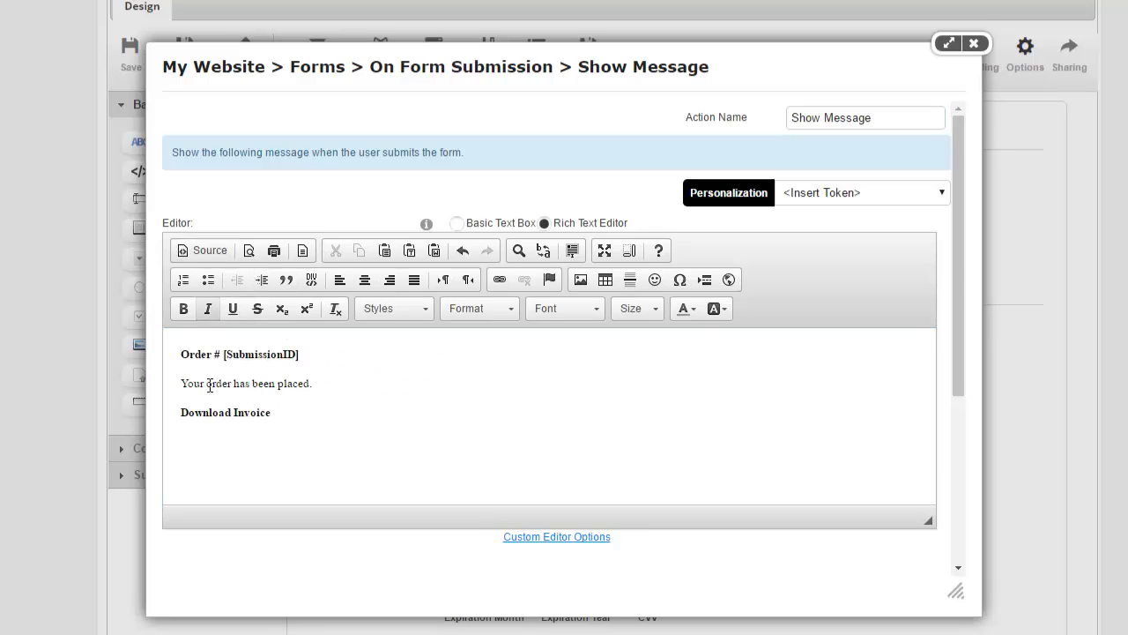
left_click(181, 354)
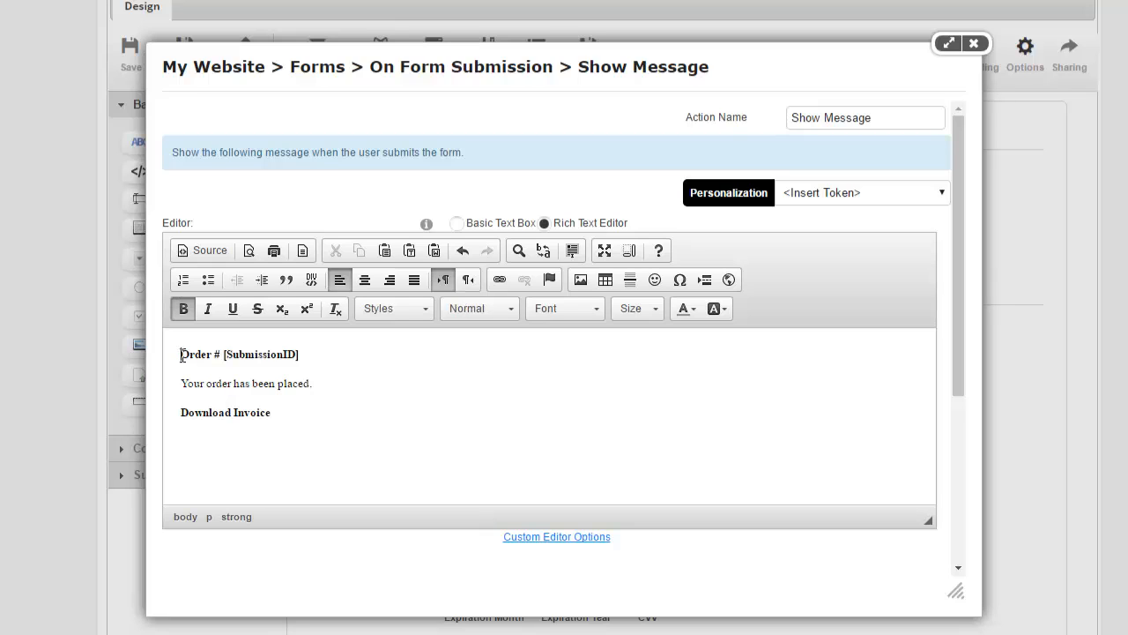
left_click_drag(181, 354, 263, 355)
double_click(262, 354)
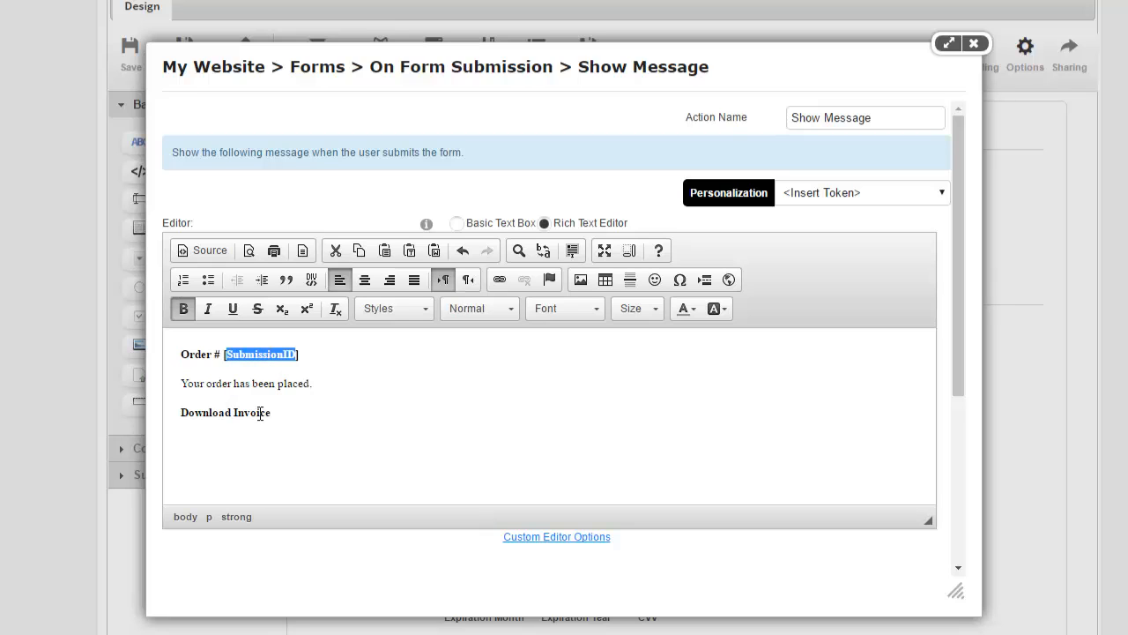
left_click_drag(188, 382, 315, 377)
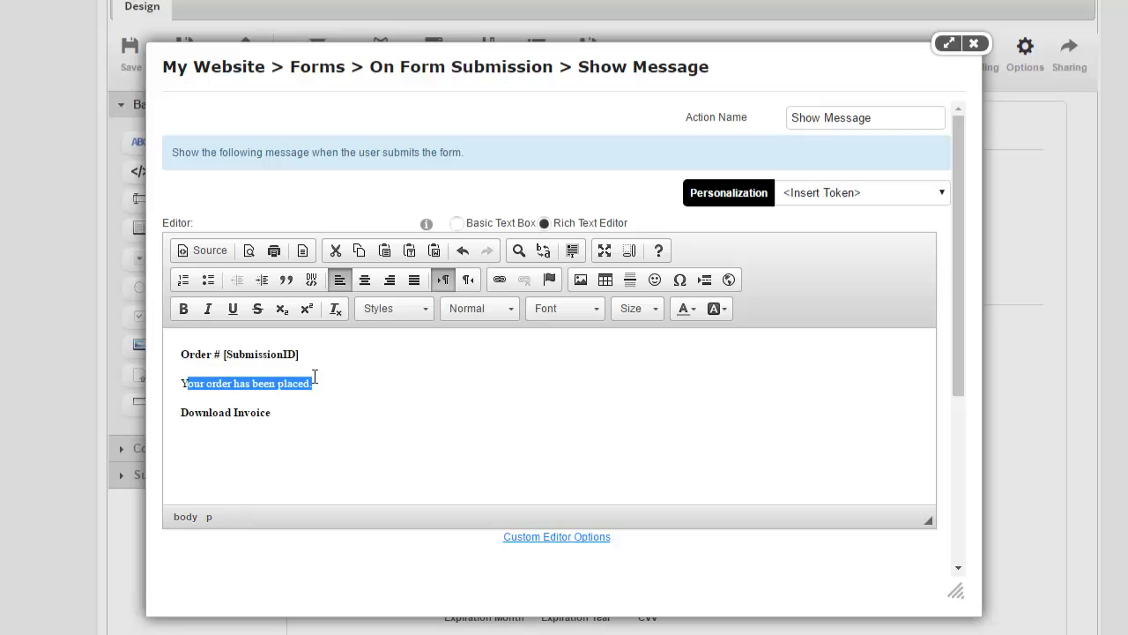
left_click(298, 406)
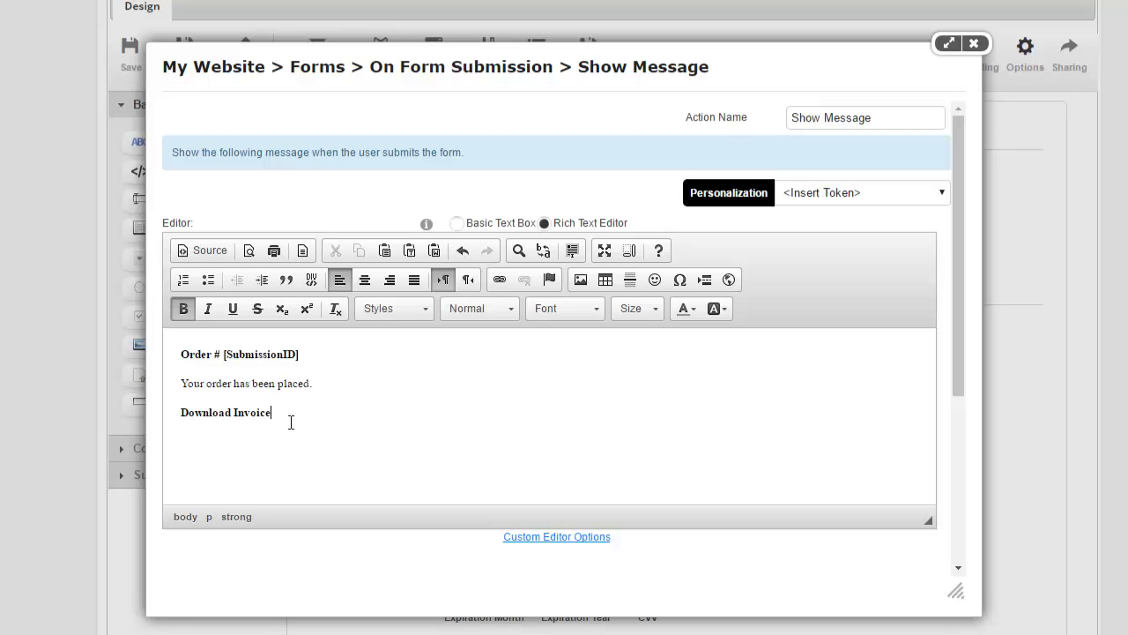
Step: Link the "Download Invoice" text to the URL [Invoice:link] with the protocol set to <other>
left_click_drag(291, 422, 182, 432)
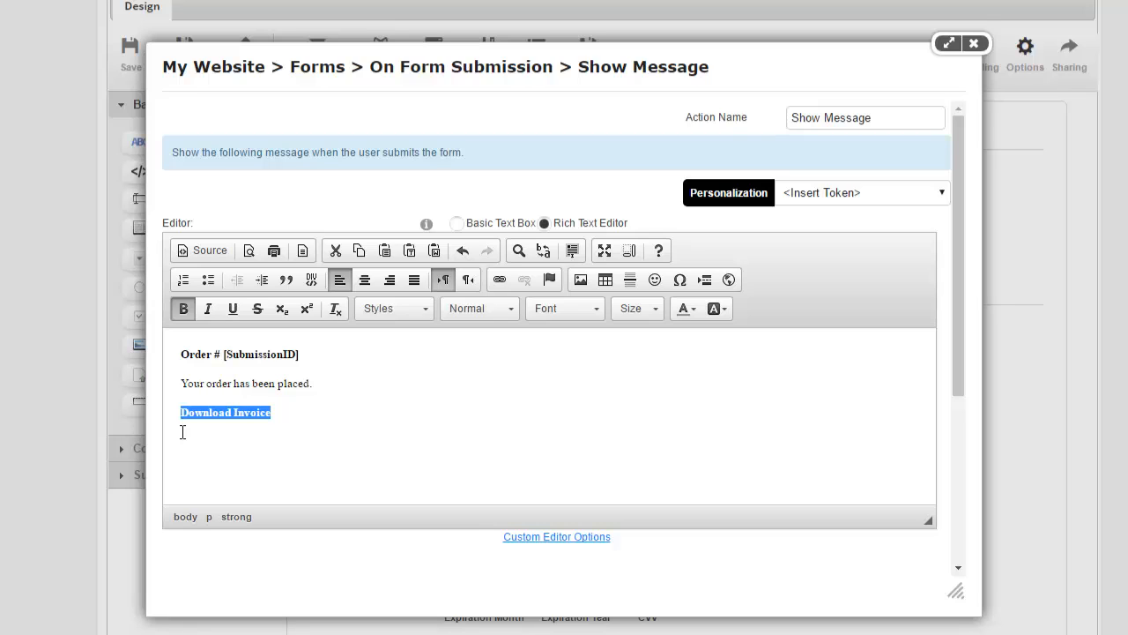
left_click(508, 286)
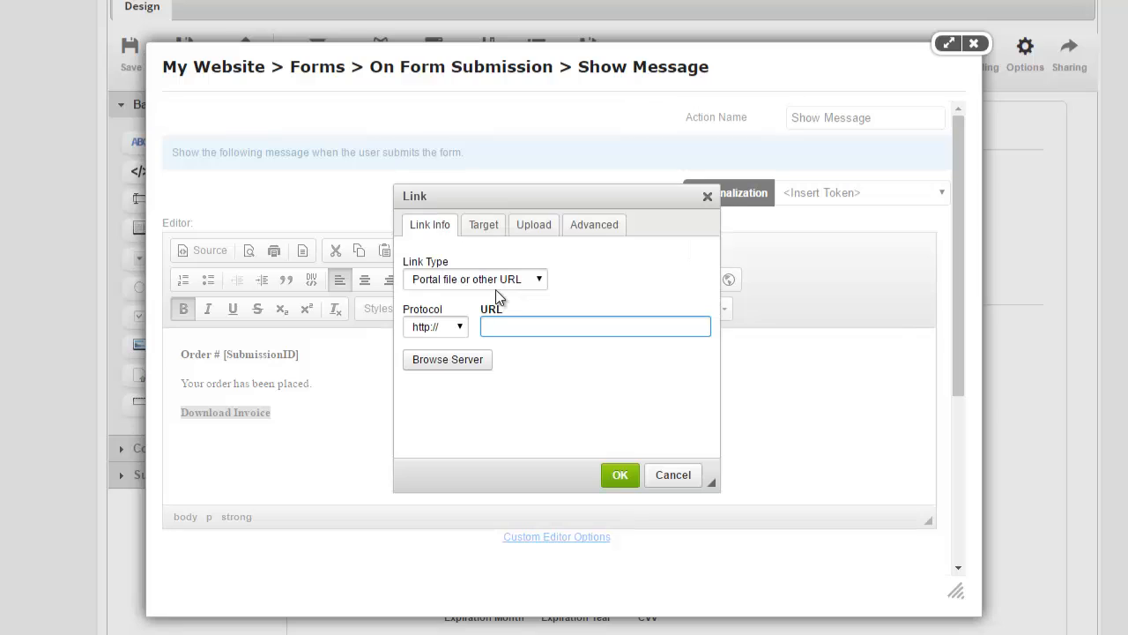
left_click(462, 327)
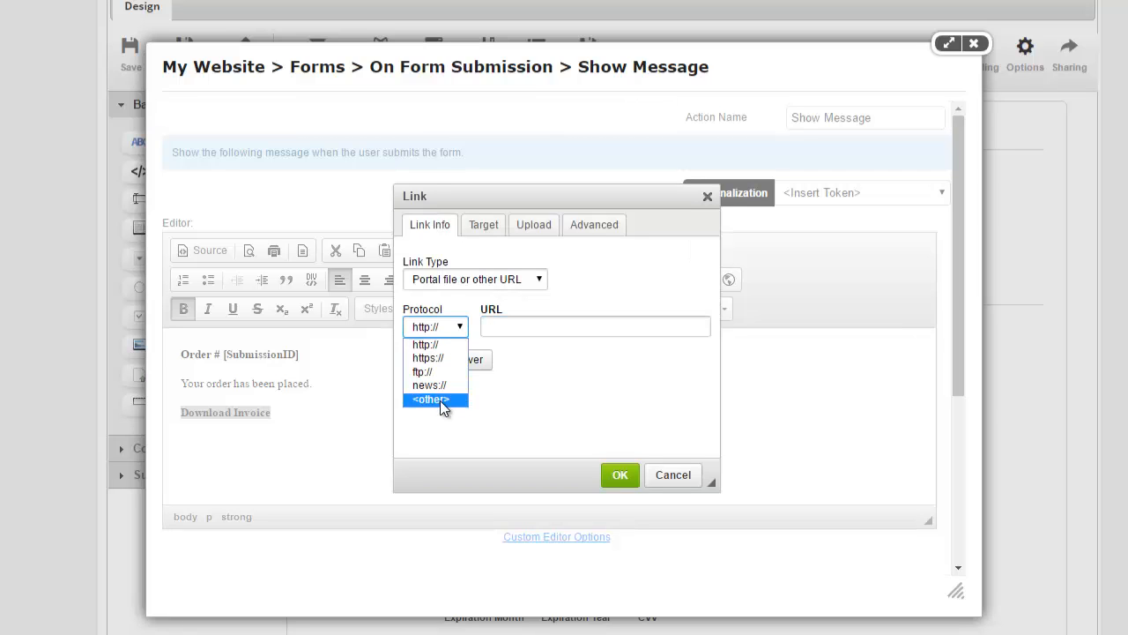
left_click(440, 400)
left_click(565, 327)
type("[I")
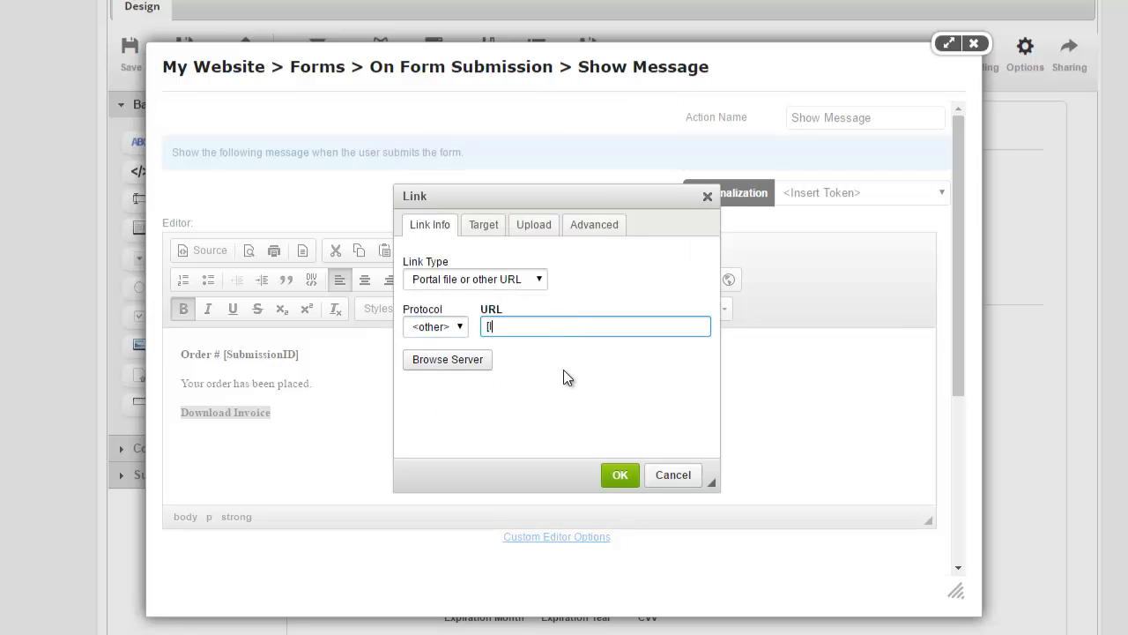
type("nvoice:link]")
left_click_drag(491, 332, 528, 334)
left_click(581, 330)
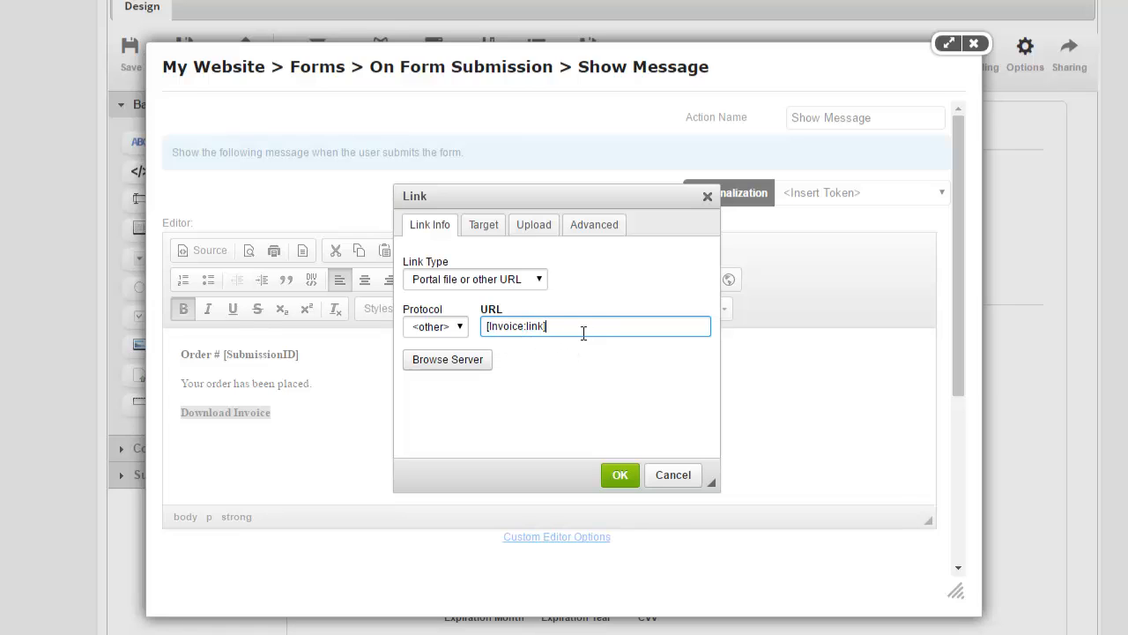
Step: Set the link target to New Window (_blank) and apply the link
left_click(487, 234)
left_click(504, 283)
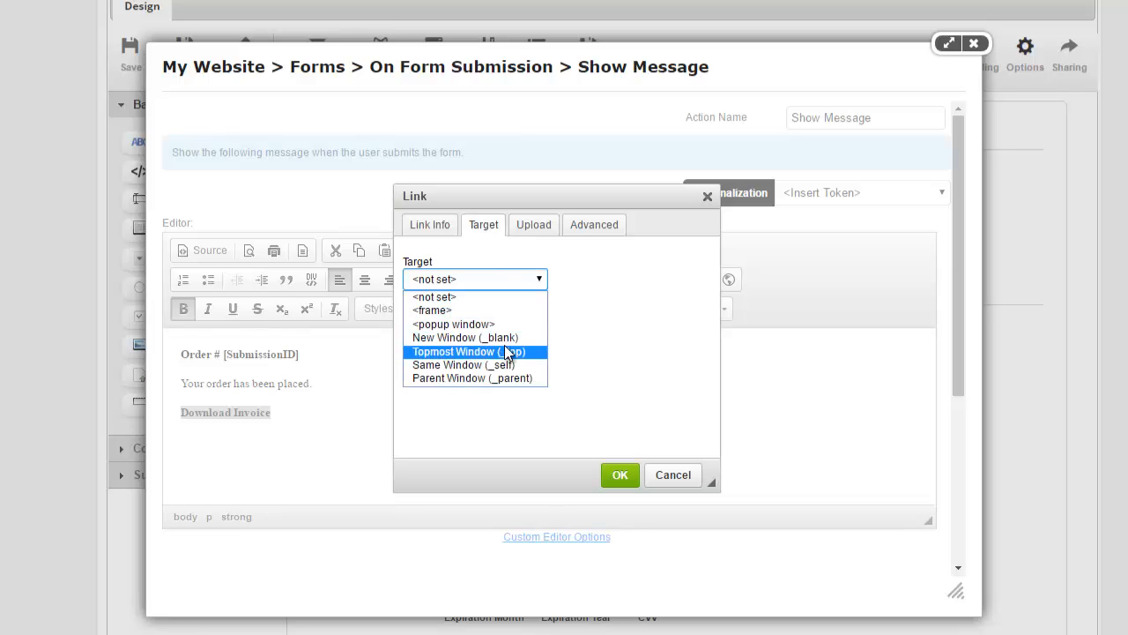
left_click(505, 338)
left_click(620, 476)
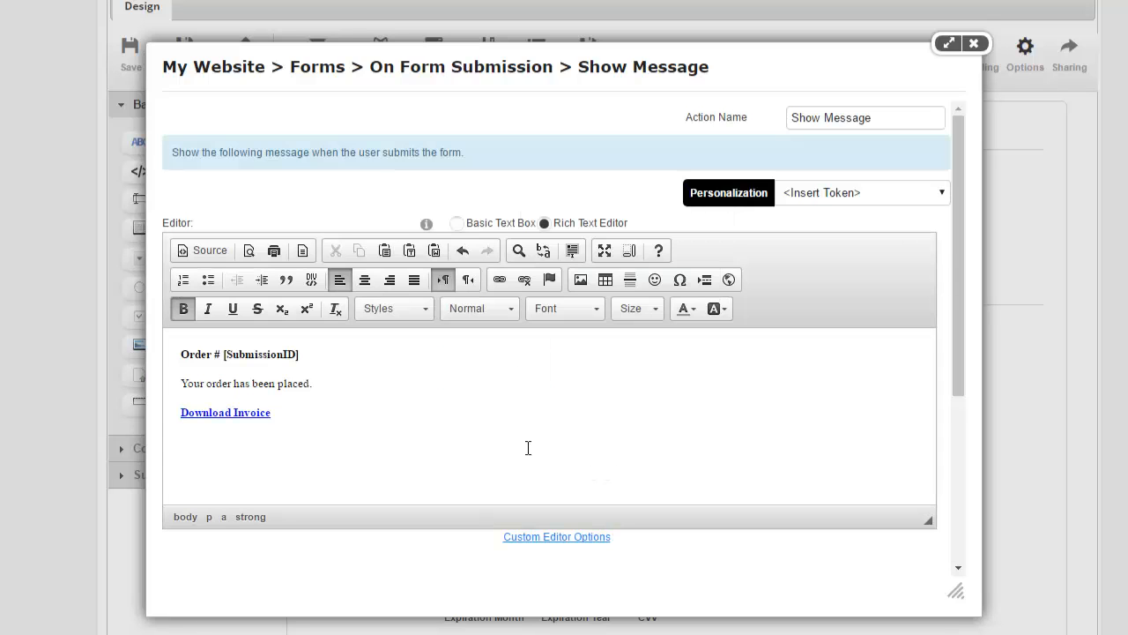
Step: Copy the order number and "Your order has been placed." lines, and add the Show Message action to the form
left_click_drag(343, 383, 181, 353)
key("ctrl+c")
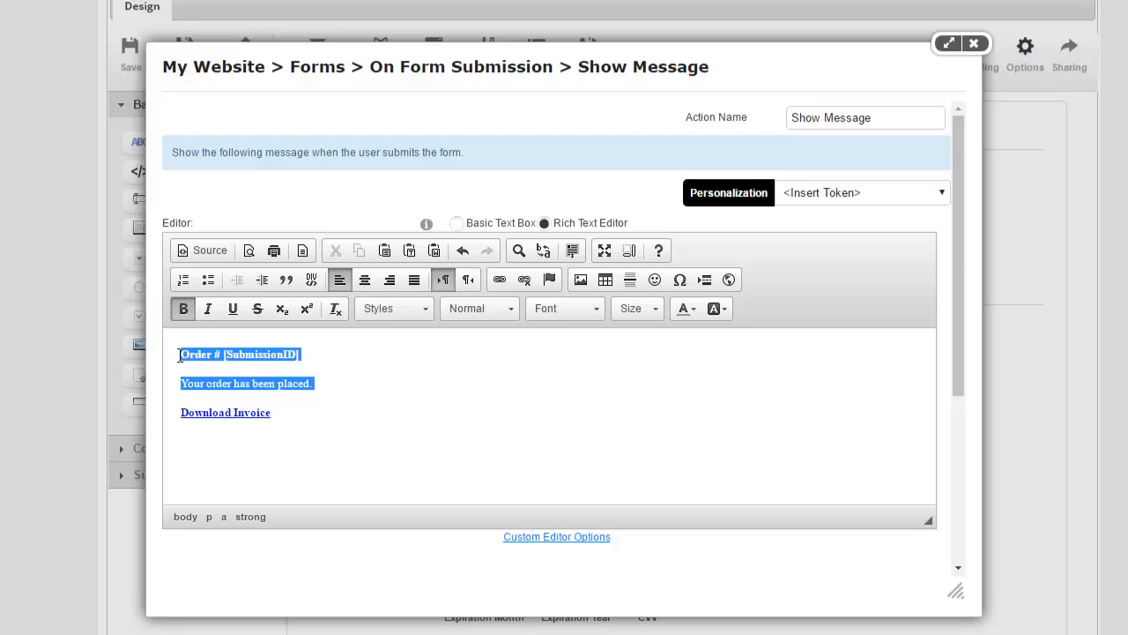
scroll(439, 500, "down", 5)
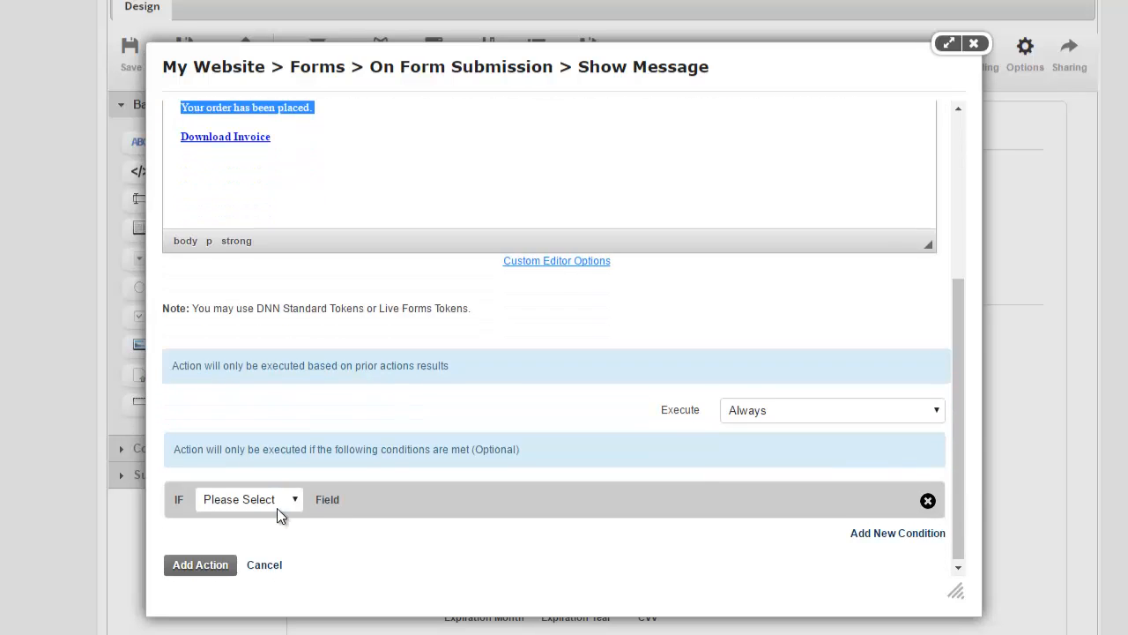
left_click(207, 562)
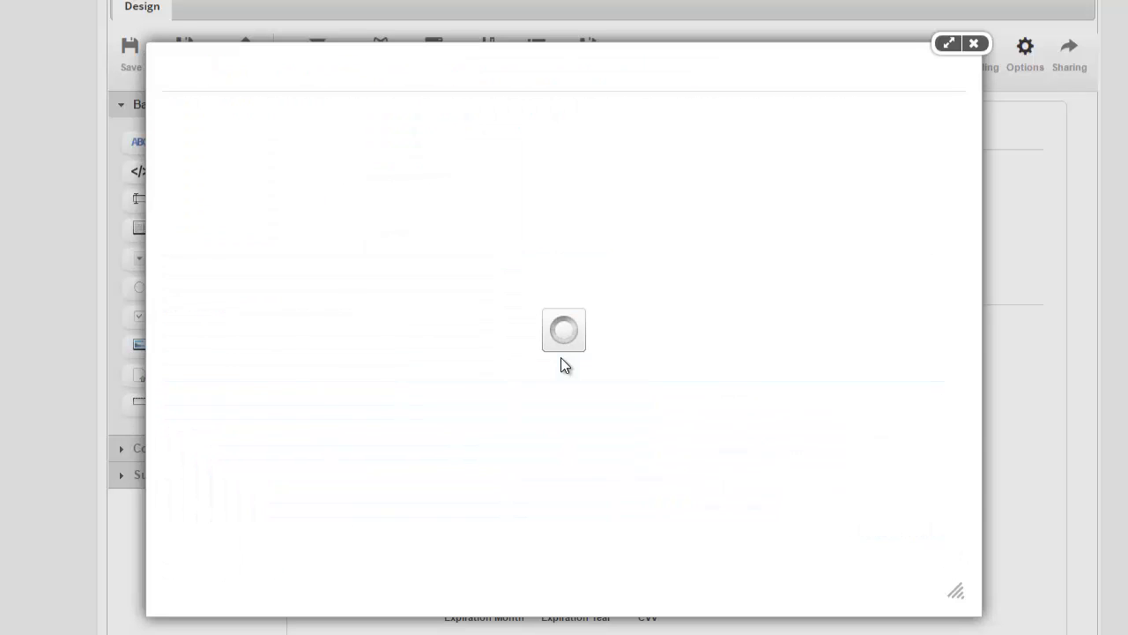
Step: Start a Send Email action for form submission, address it to the [Email] token and name it "Email Invoice"
left_click(206, 181)
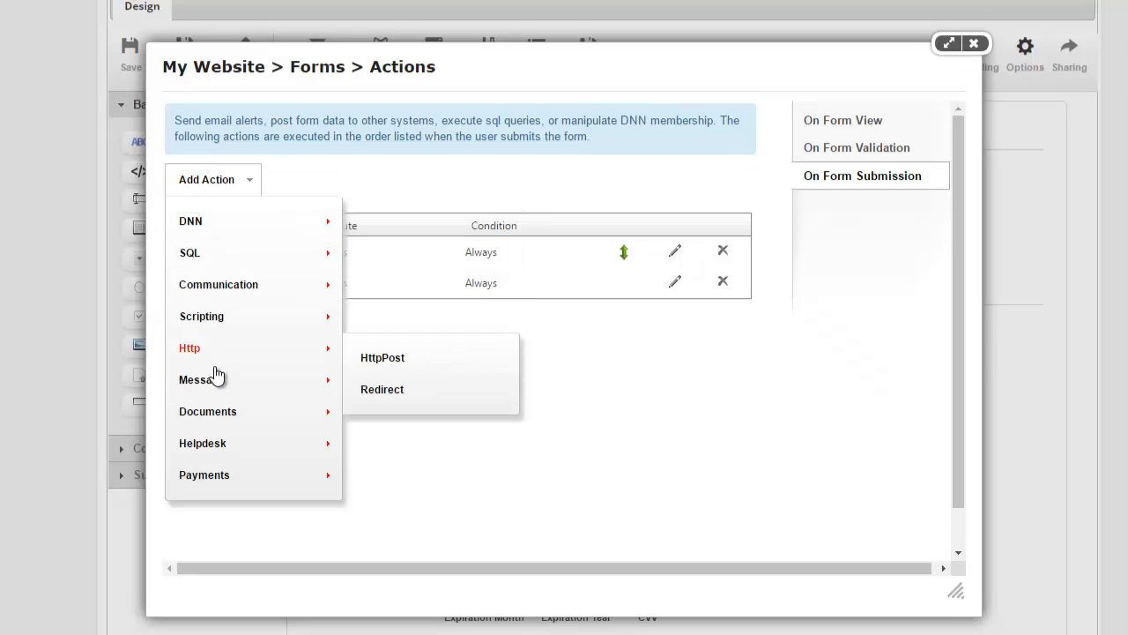
mouse_move(233, 332)
mouse_move(345, 284)
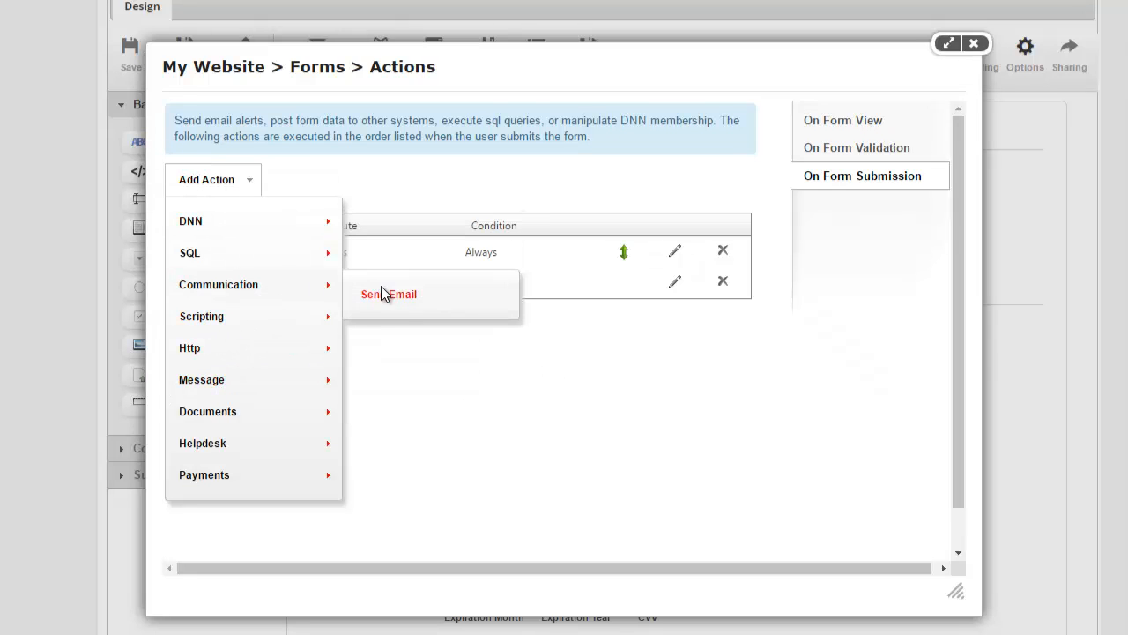
left_click(388, 295)
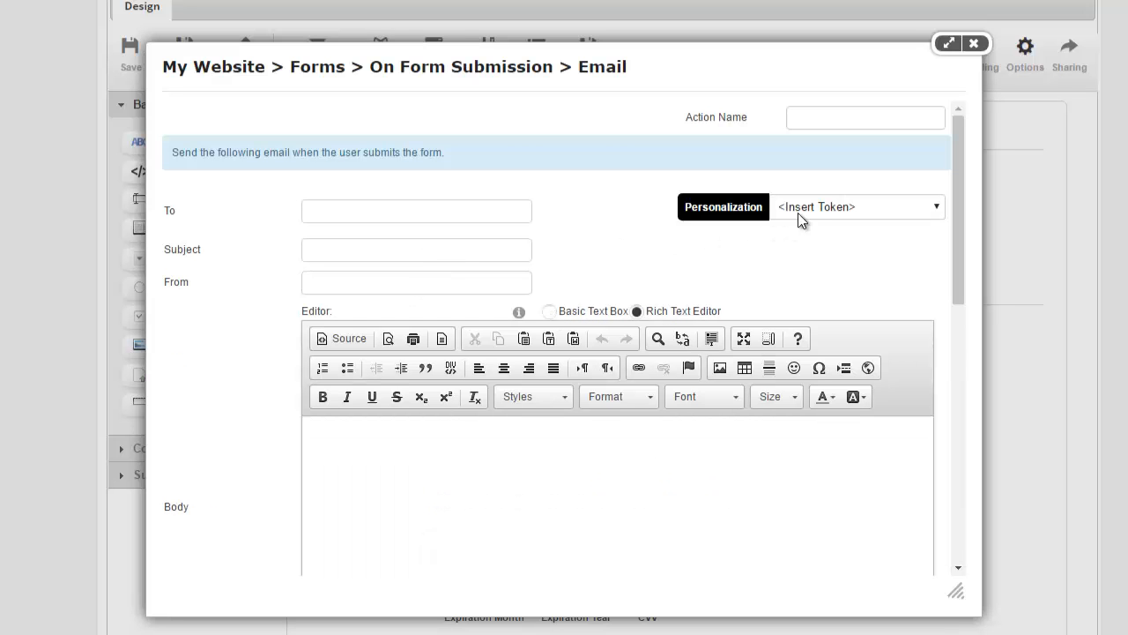
left_click(799, 213)
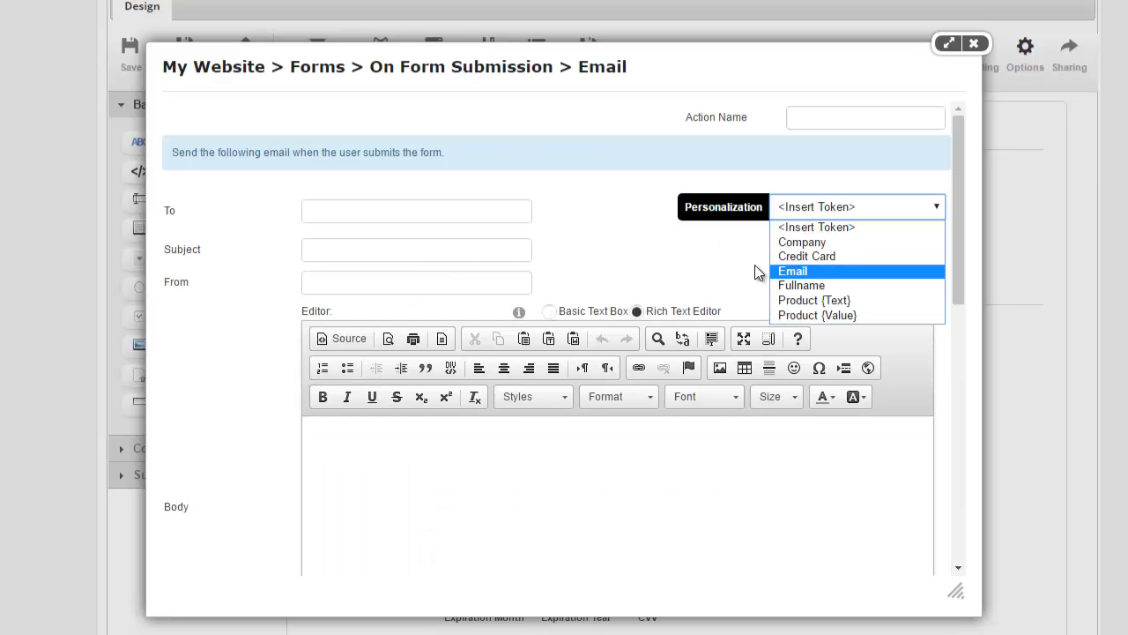
left_click(491, 212)
type("[")
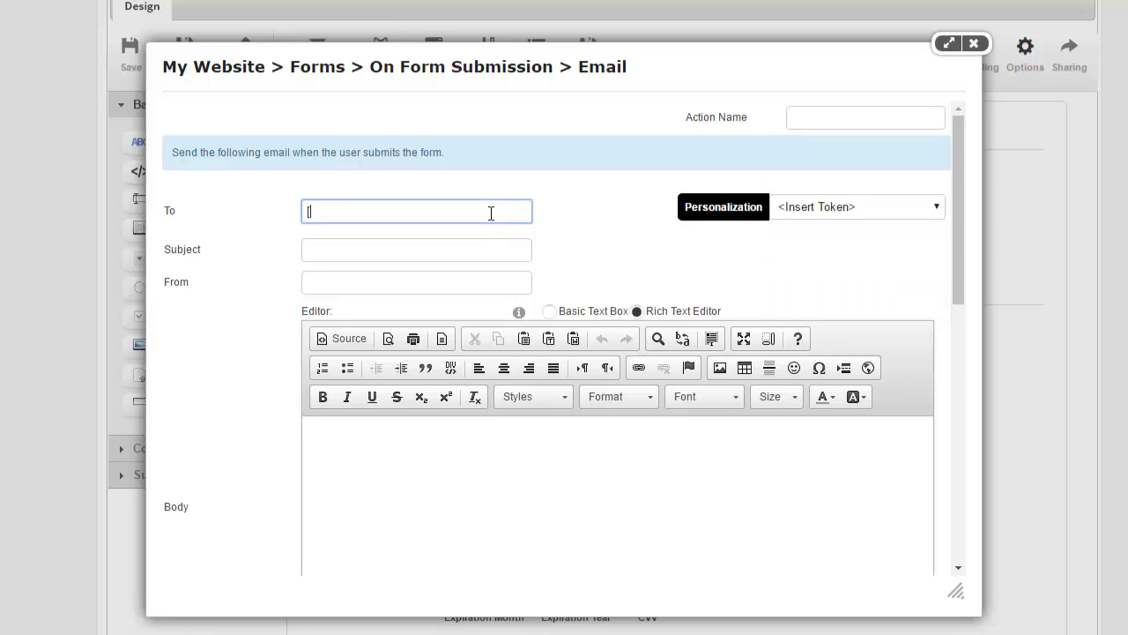
type("Email]")
left_click(838, 121)
type("Email")
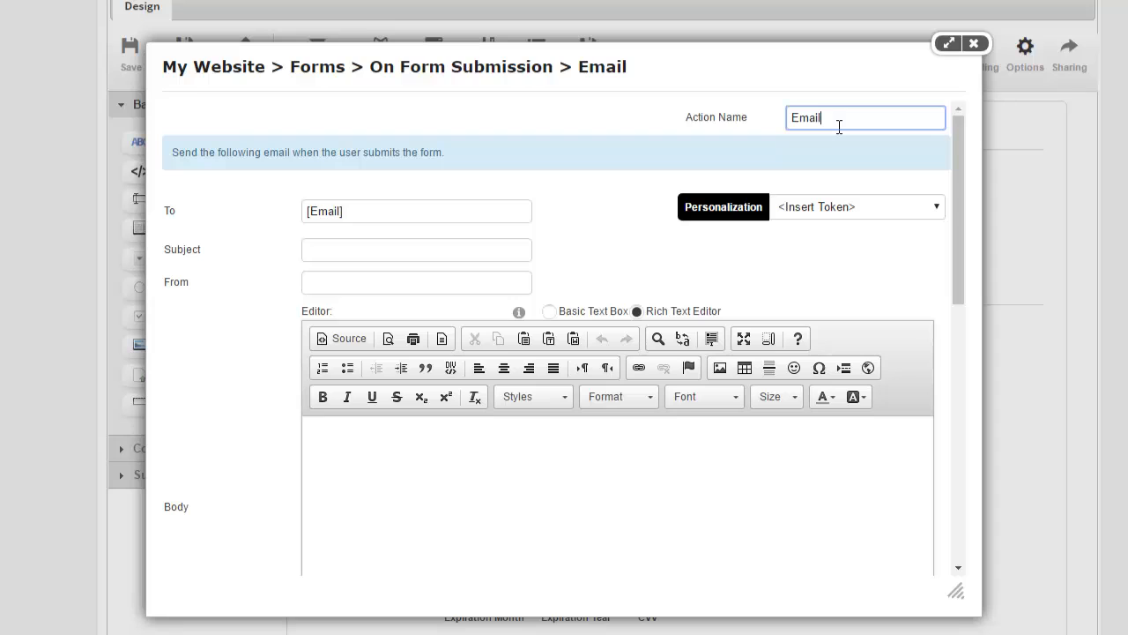
type(" Invoice")
Step: Paste the copied order number and confirmation lines into the email body
left_click(452, 247)
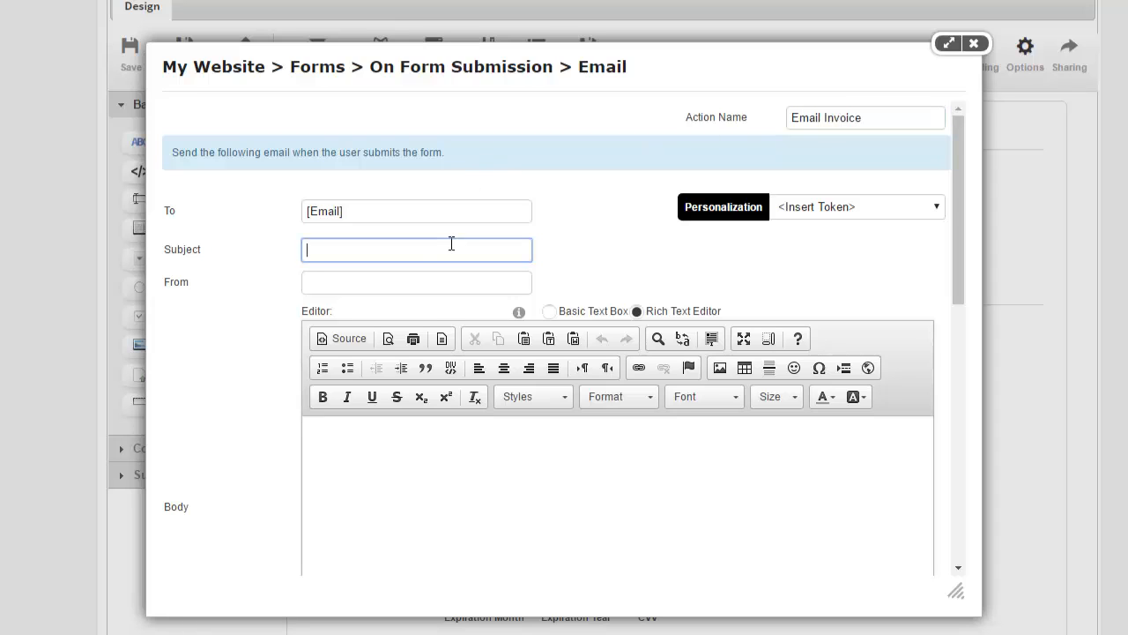
left_click(468, 484)
key("ctrl+v")
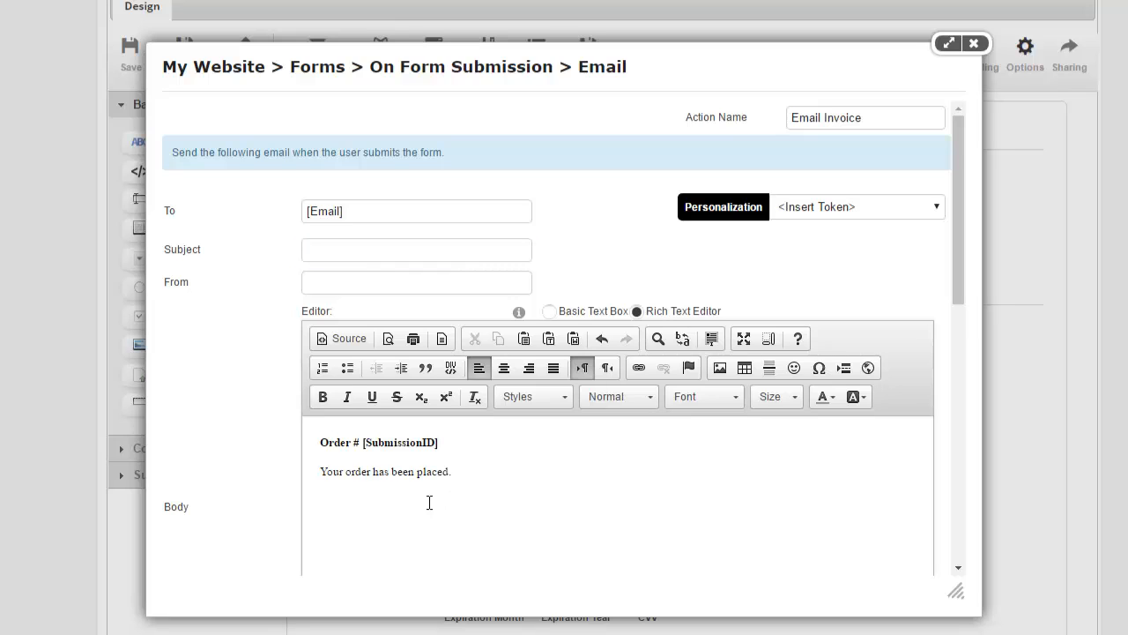
Step: Copy the order line from the email body into the subject and enter the company's no-reply address as the sender
left_click_drag(443, 443, 311, 443)
key("ctrl+c")
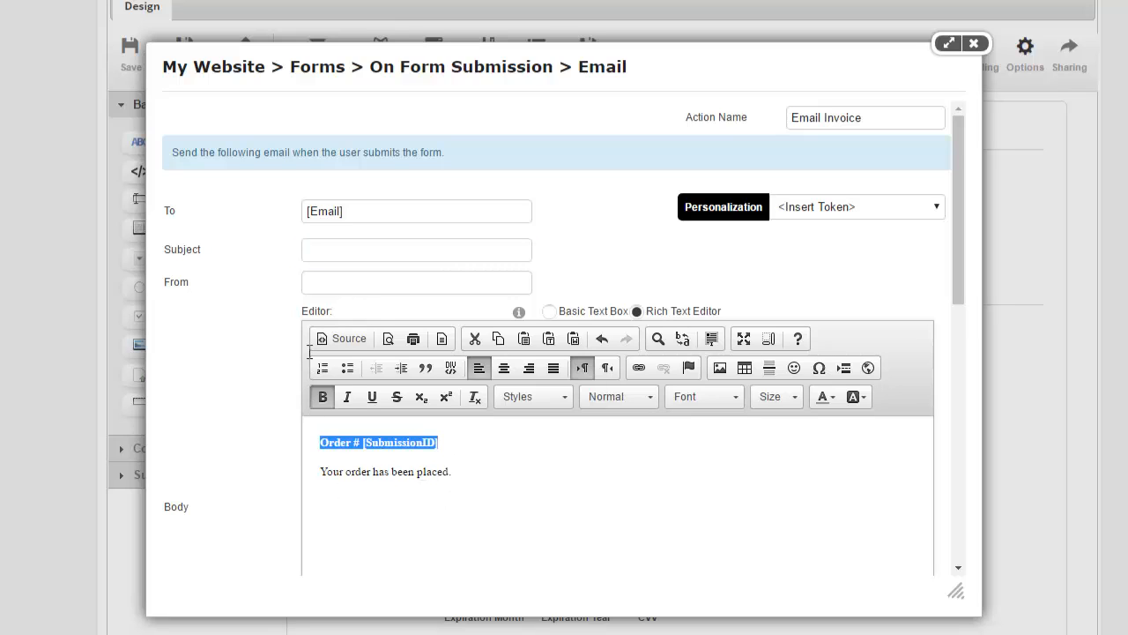
left_click(324, 258)
key("ctrl+v")
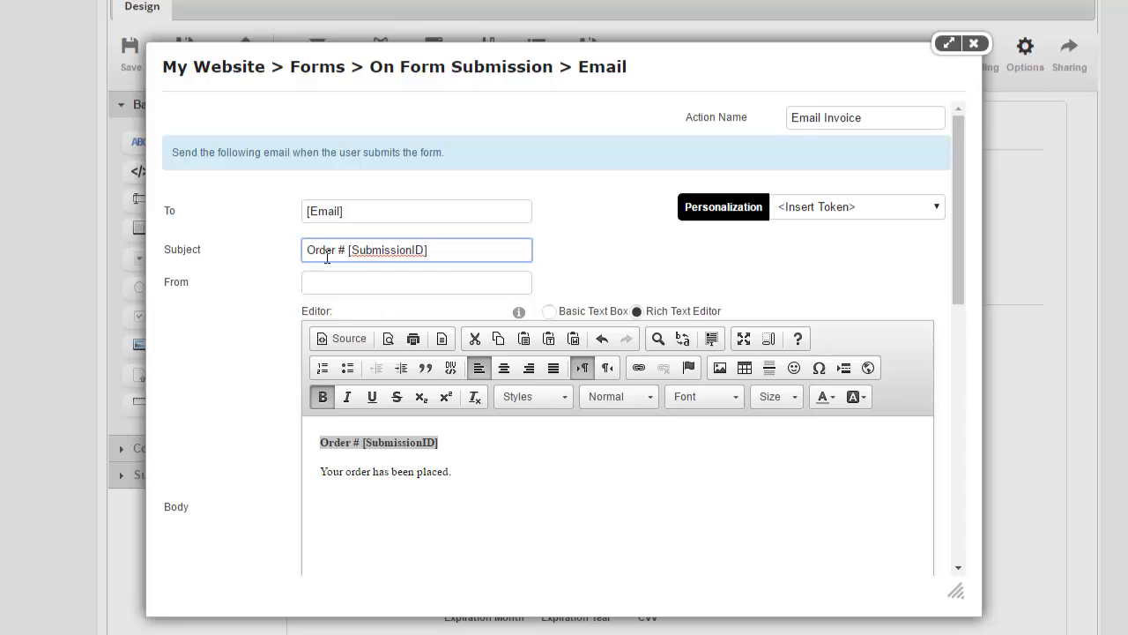
left_click(430, 284)
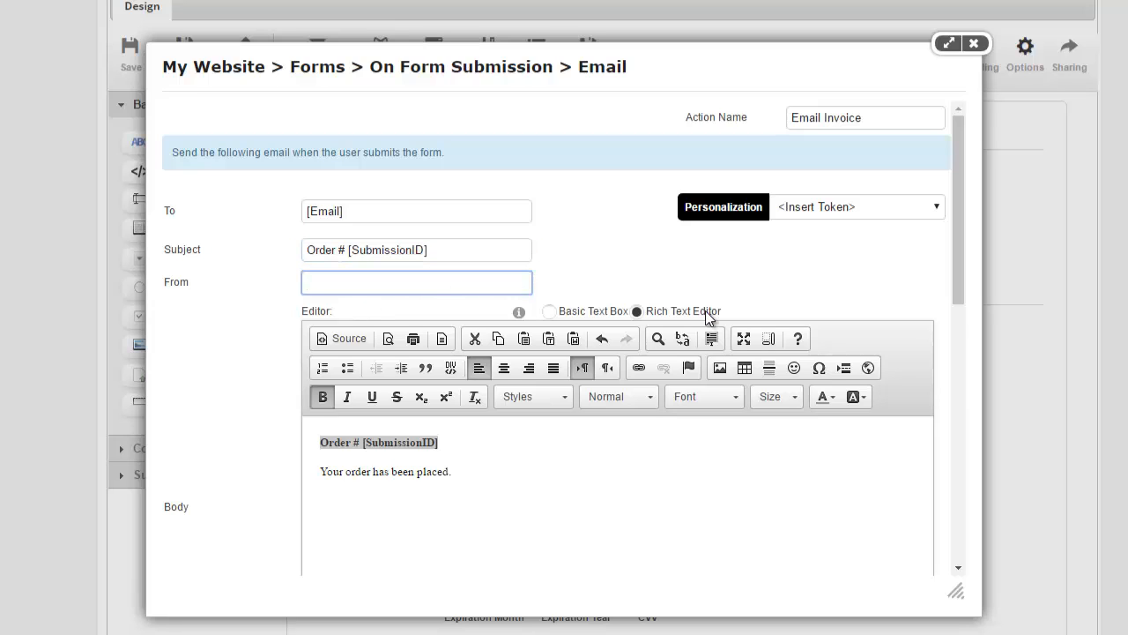
type("noreply@yourcompany.com")
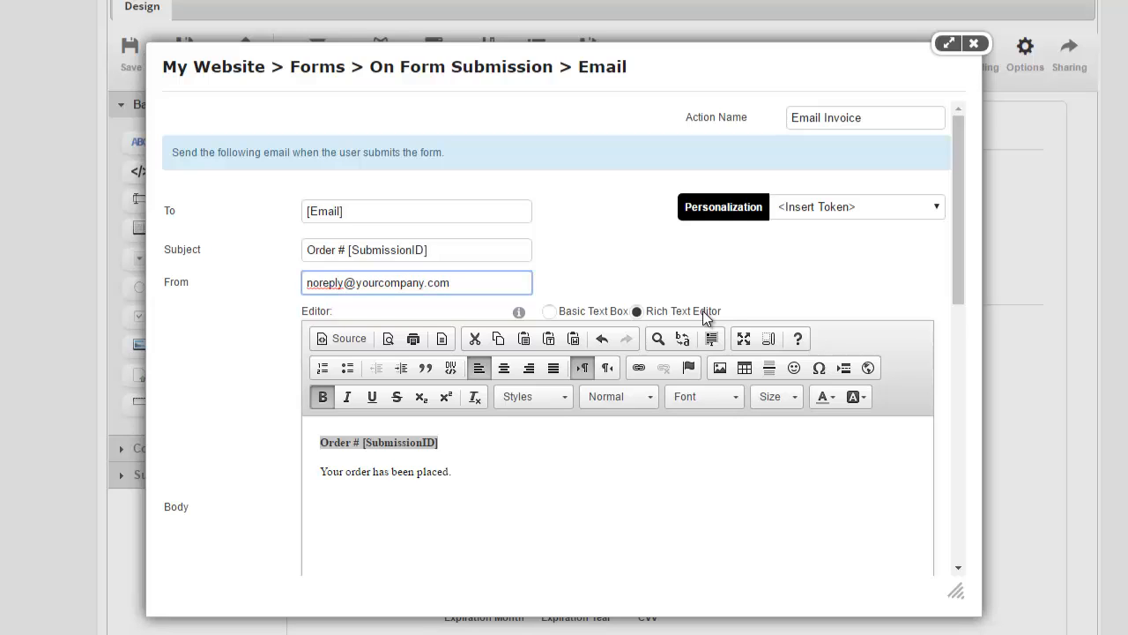
Step: Extend the email body sentence to read "Your order has been placed and an invoice is attached to this email."
left_click(650, 537)
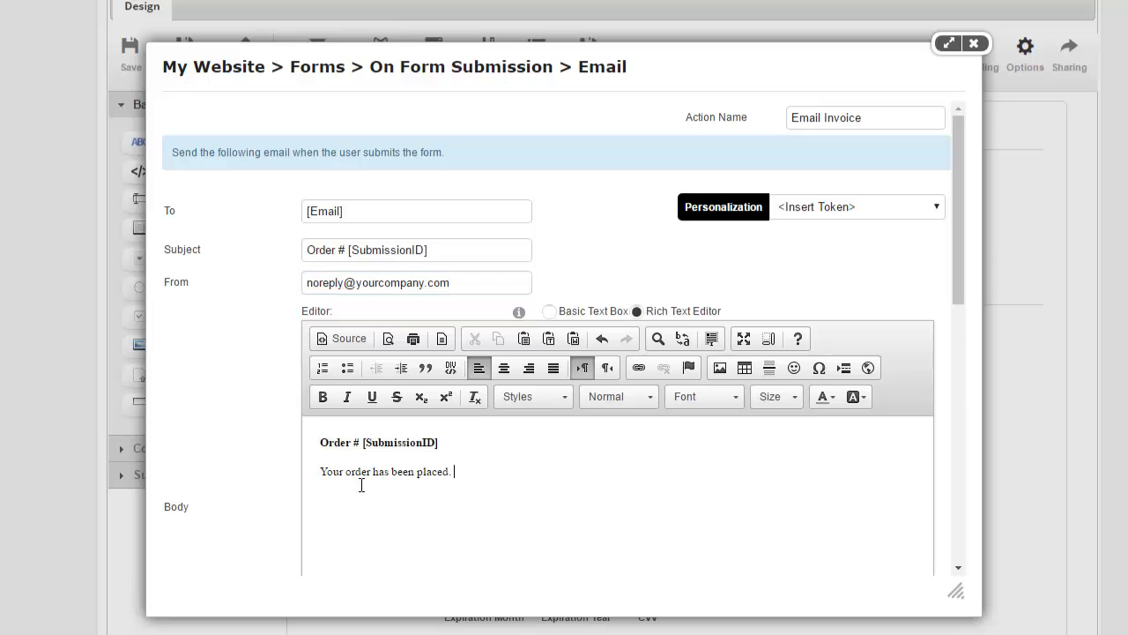
left_click_drag(320, 441, 438, 433)
left_click(428, 435)
double_click(429, 433)
left_click(481, 487)
key("BackSpace")
type("and an invoice is attached to this ")
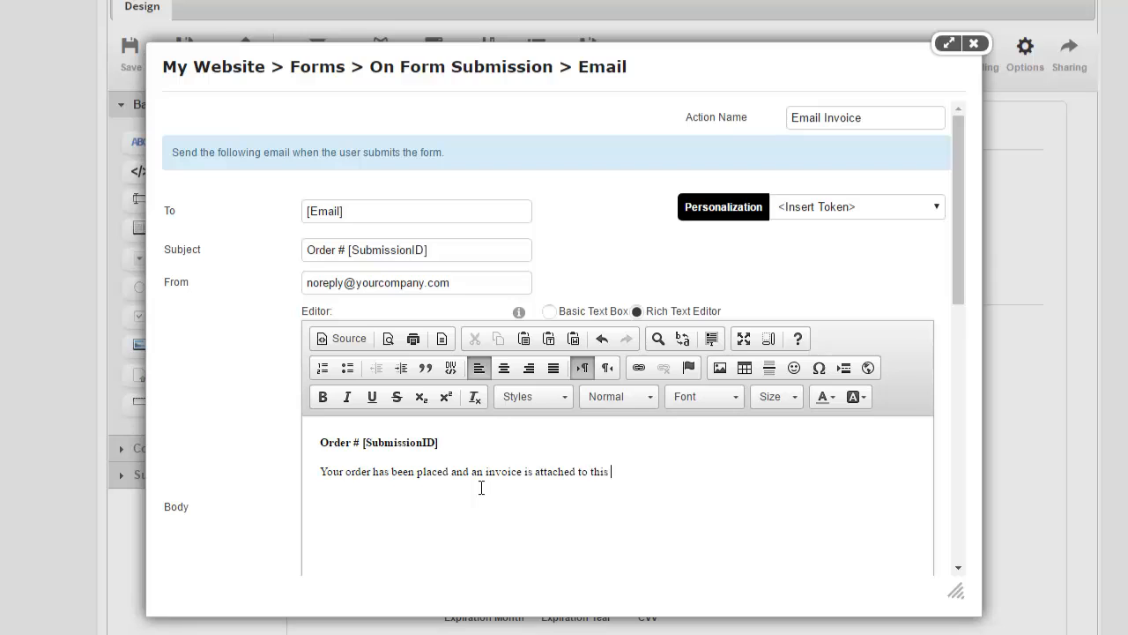
type("email.")
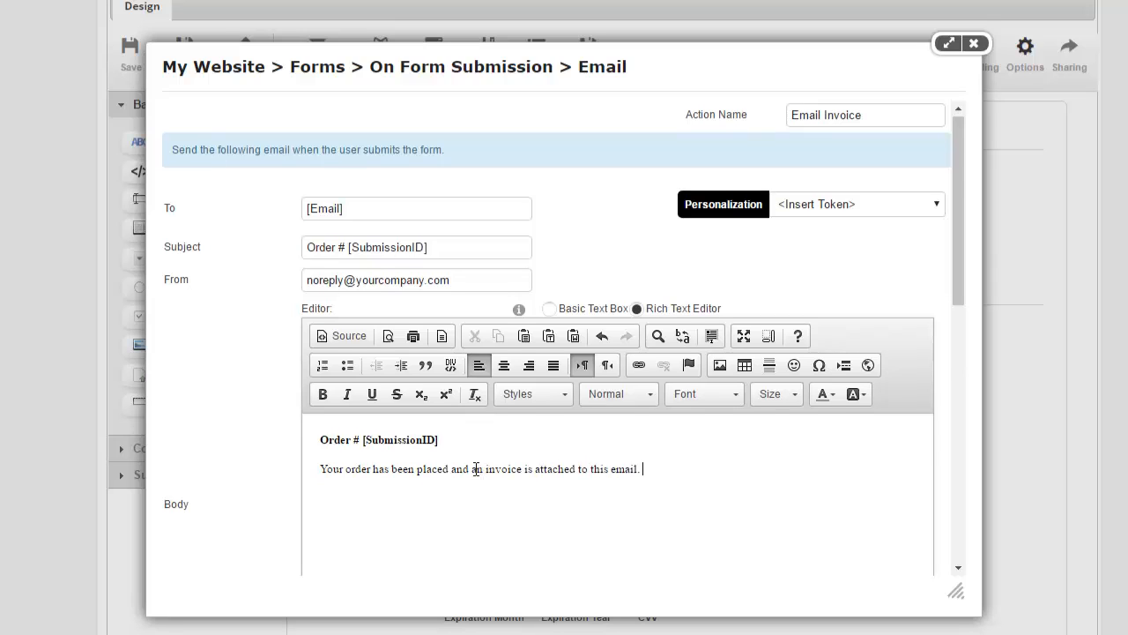
Step: Switch the email attachment to a static expression and enter [Invoice:path]
scroll(421, 476, "down", 2)
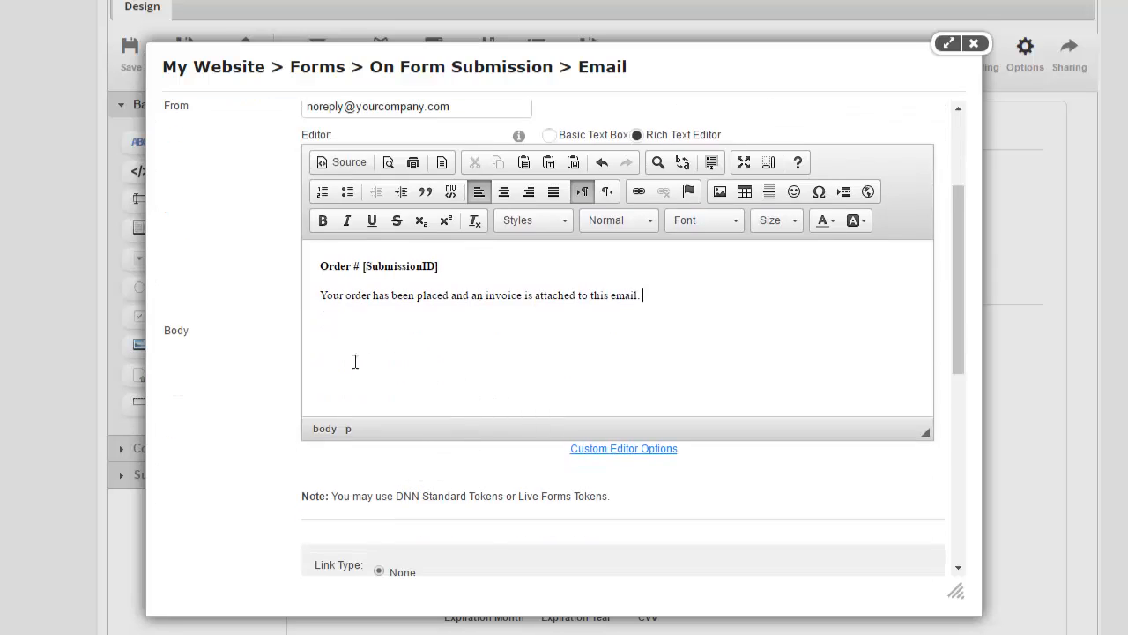
scroll(211, 453, "down", 2)
scroll(202, 453, "down", 2)
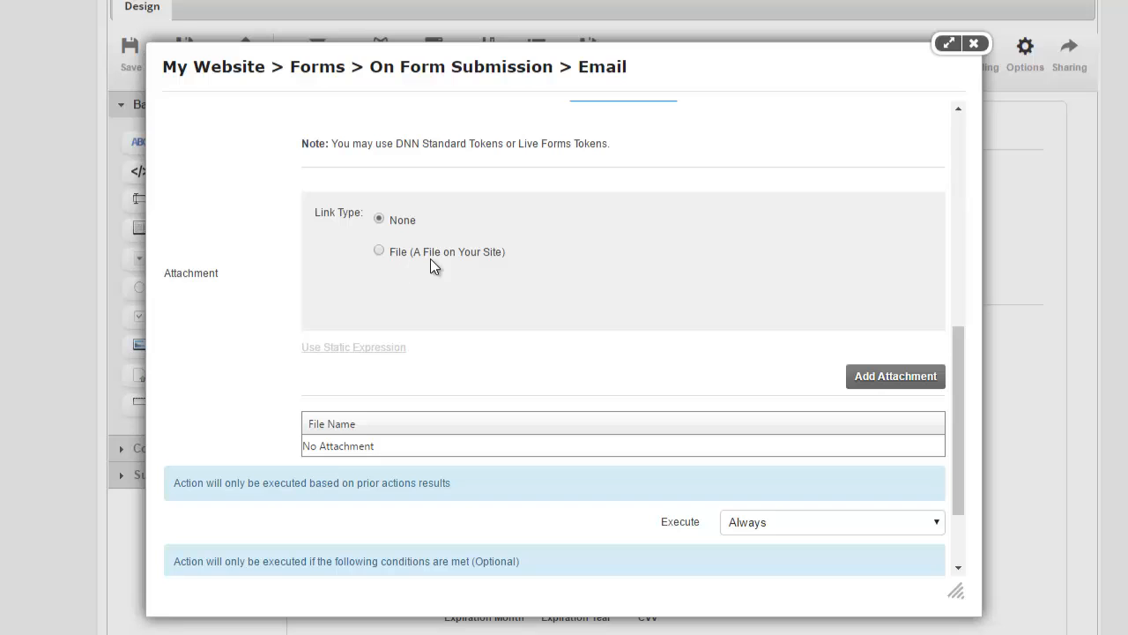
left_click(363, 347)
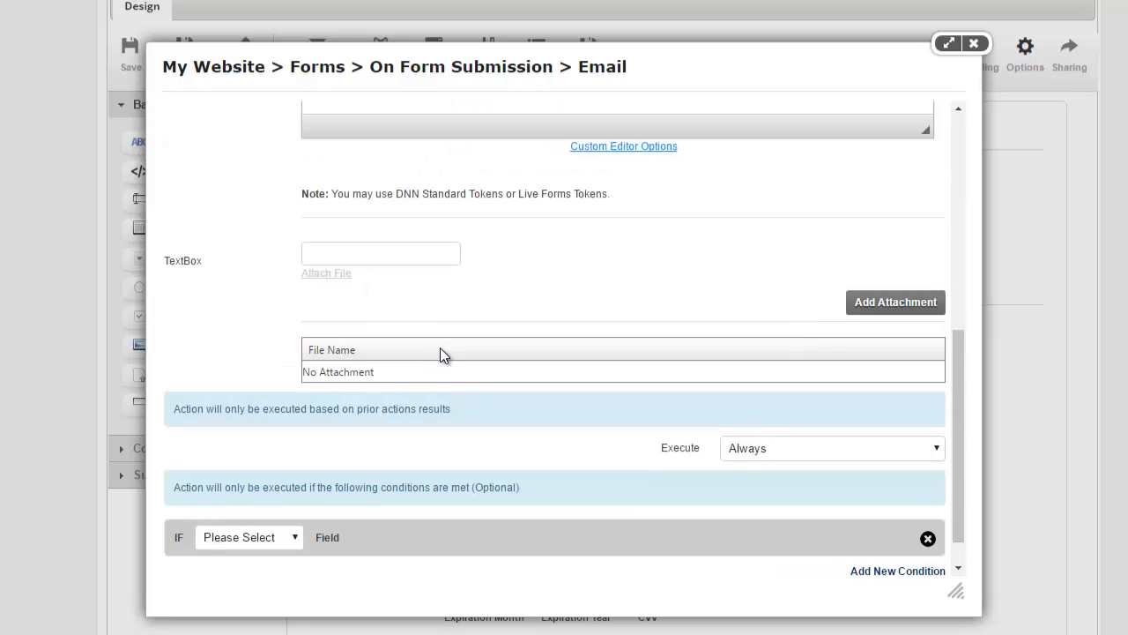
left_click(420, 261)
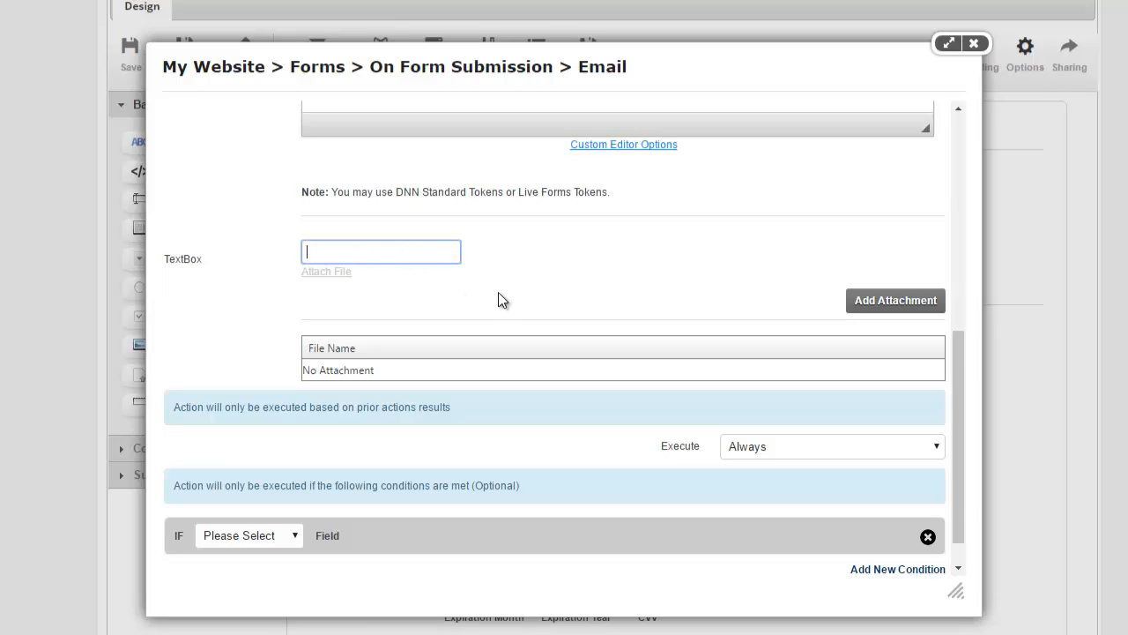
type("[Invoice:path]")
left_click(347, 272)
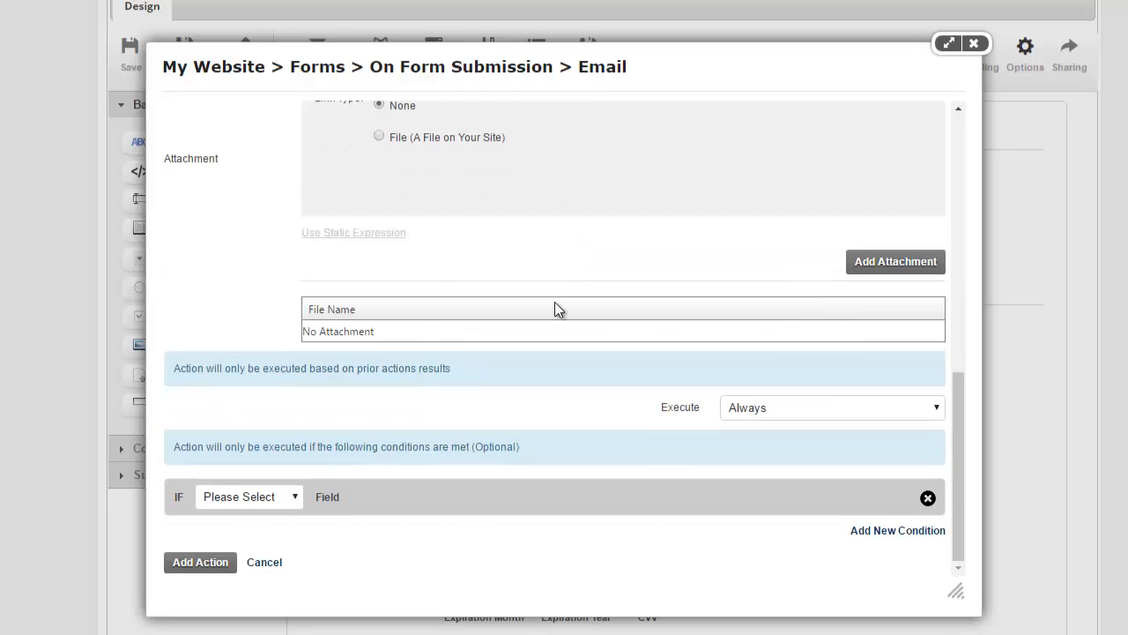
scroll(554, 299, "up", 2)
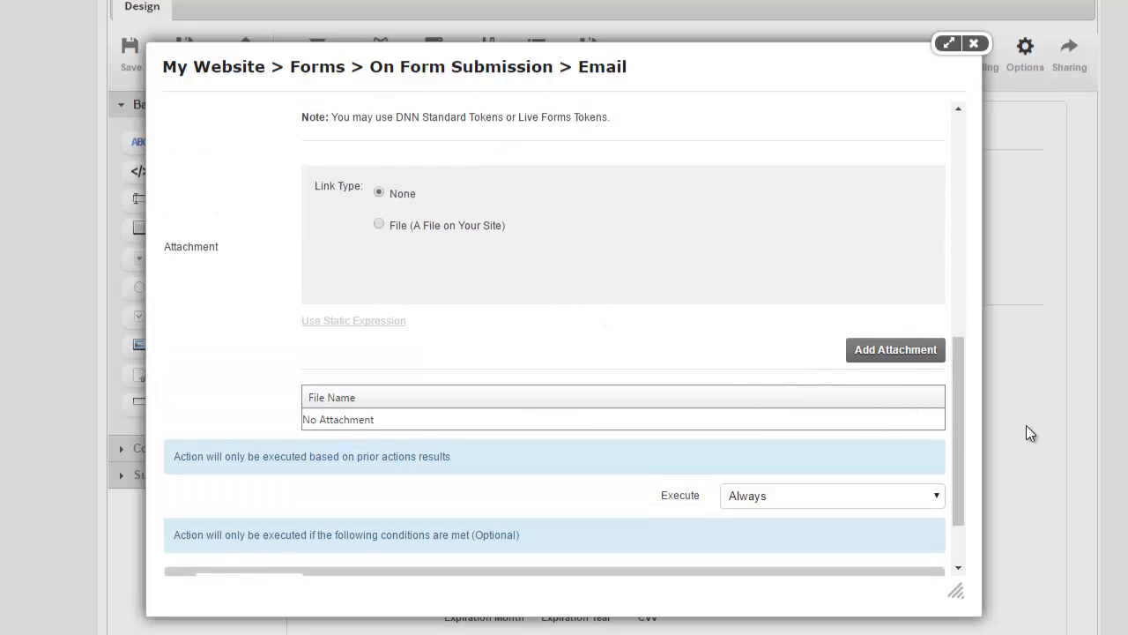
scroll(555, 335, "up", 1)
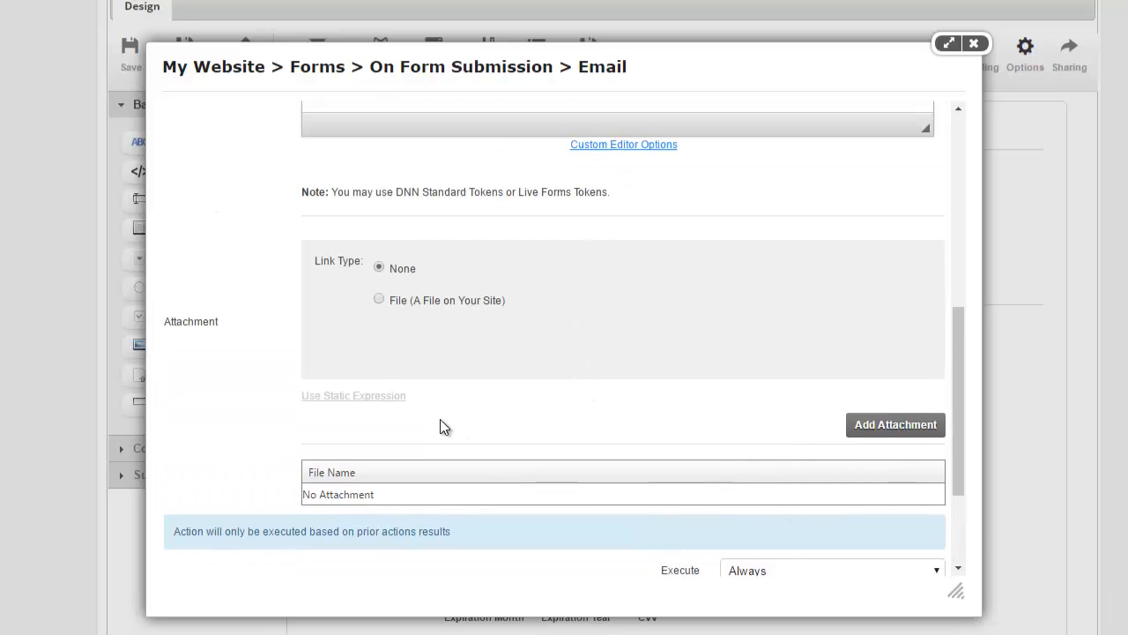
left_click(347, 397)
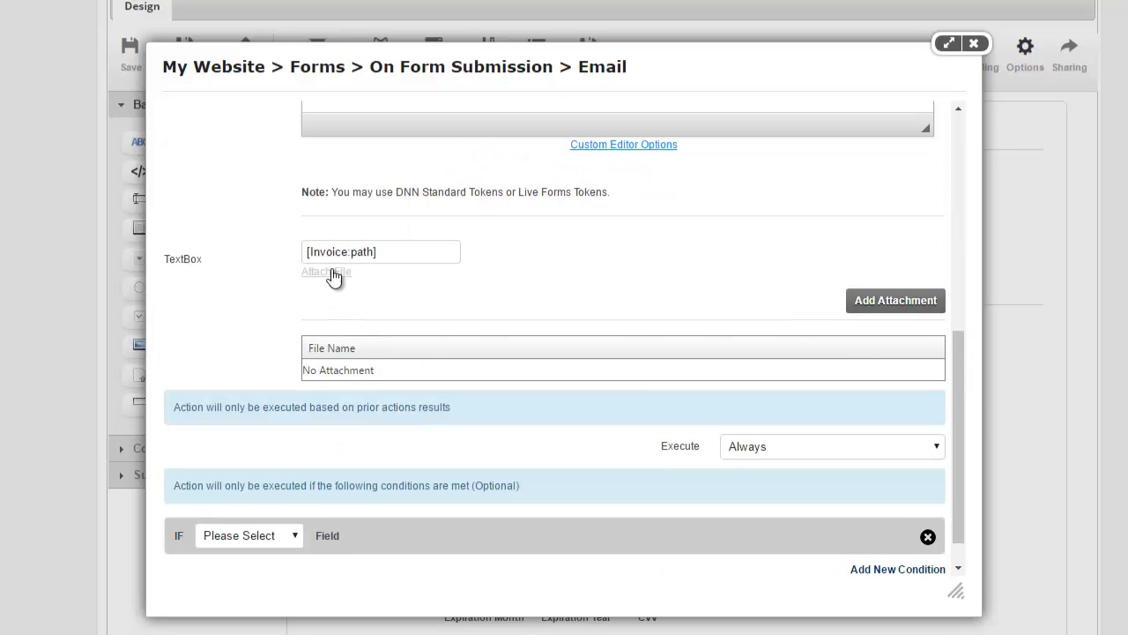
Step: Add the [Invoice:path] expression to the email's attachments
left_click(864, 301)
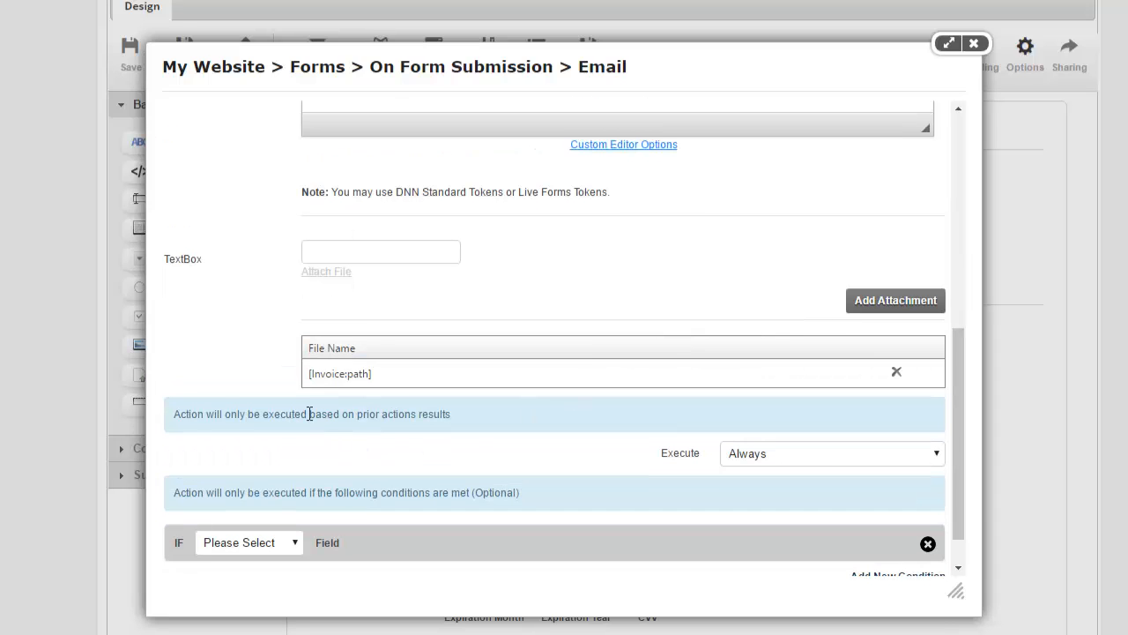
left_click_drag(322, 376, 377, 377)
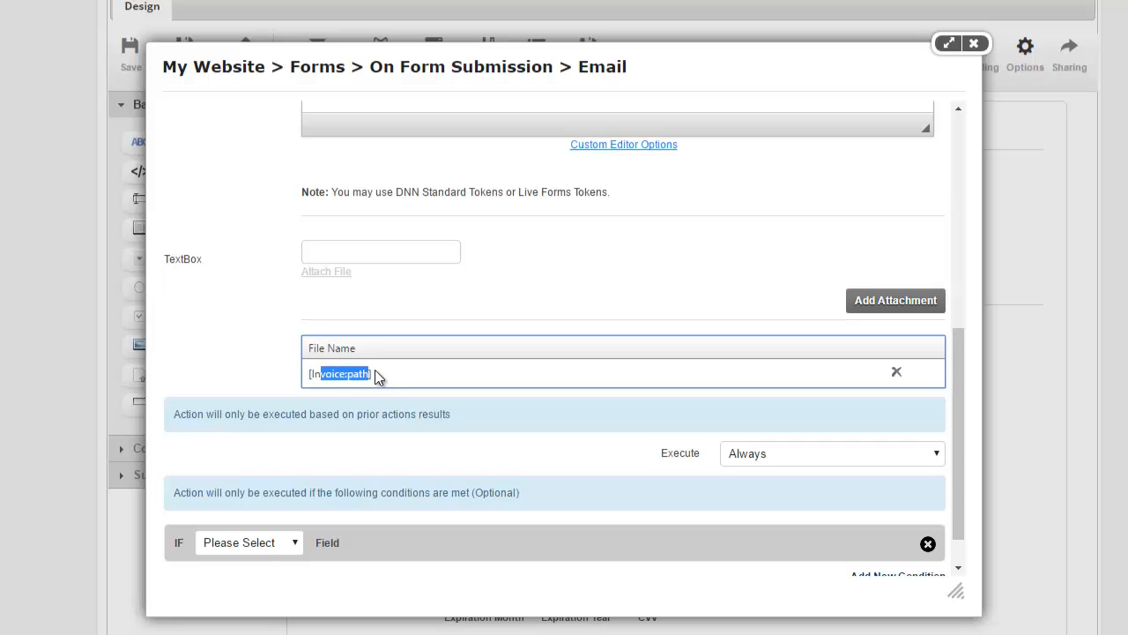
left_click(222, 351)
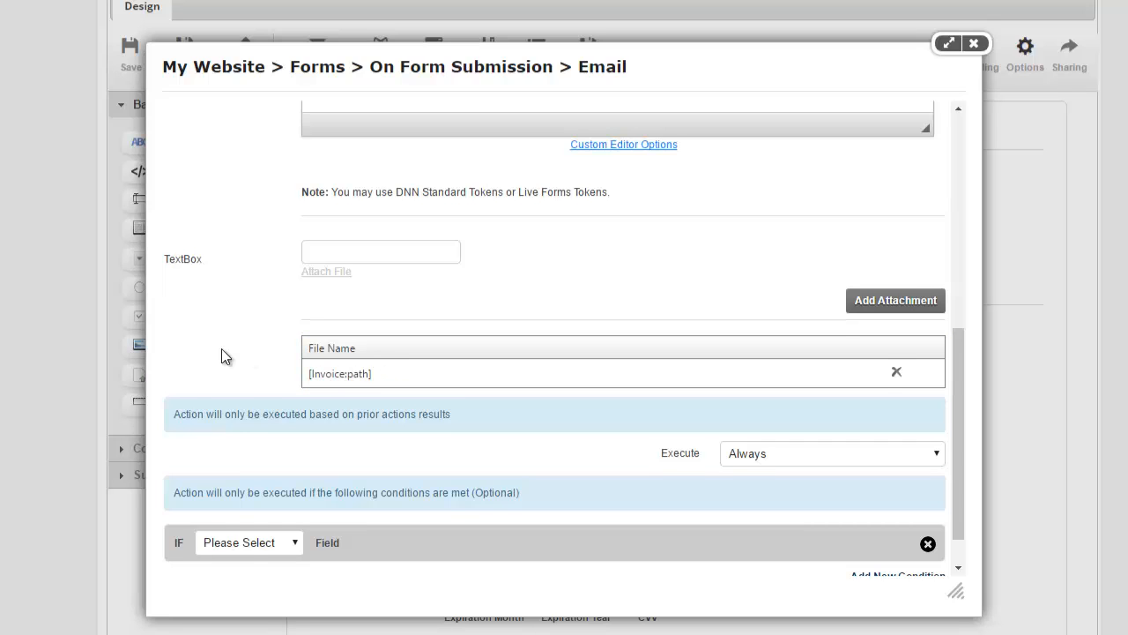
Step: Add the Email Invoice action to form submission, and save the form to return to its live page
scroll(222, 351, "down", 1)
left_click(216, 559)
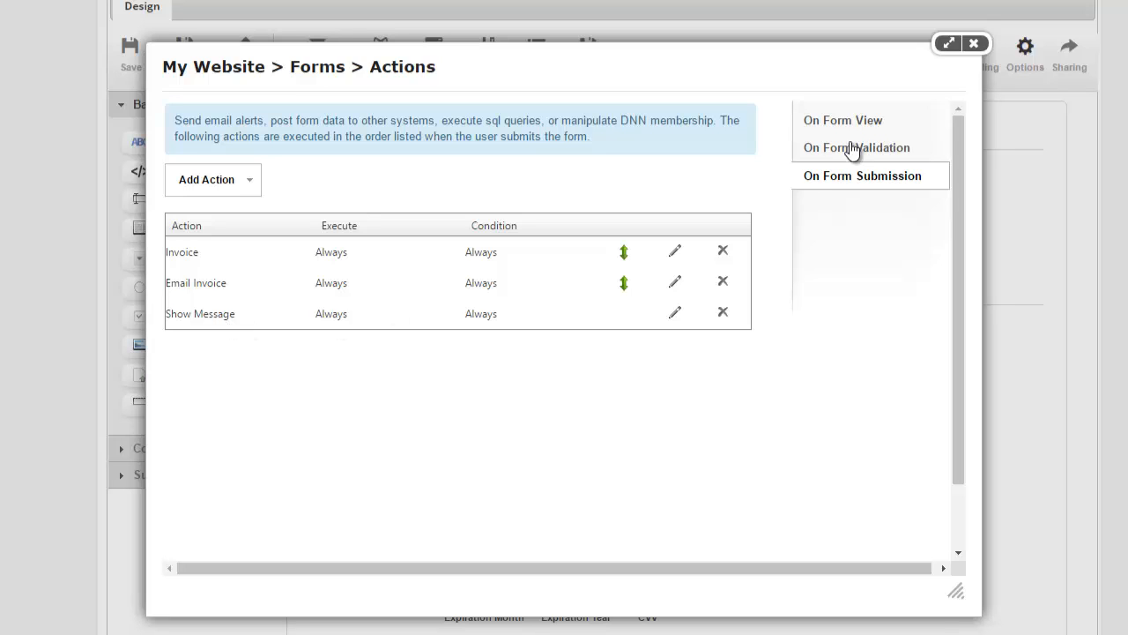
left_click(973, 43)
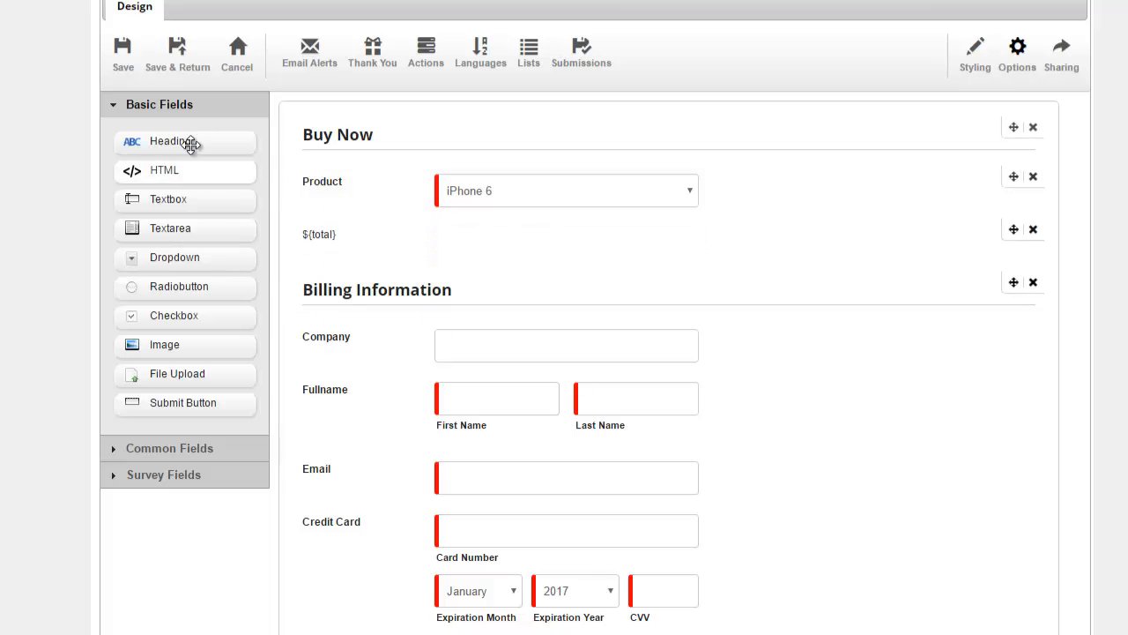
left_click(187, 71)
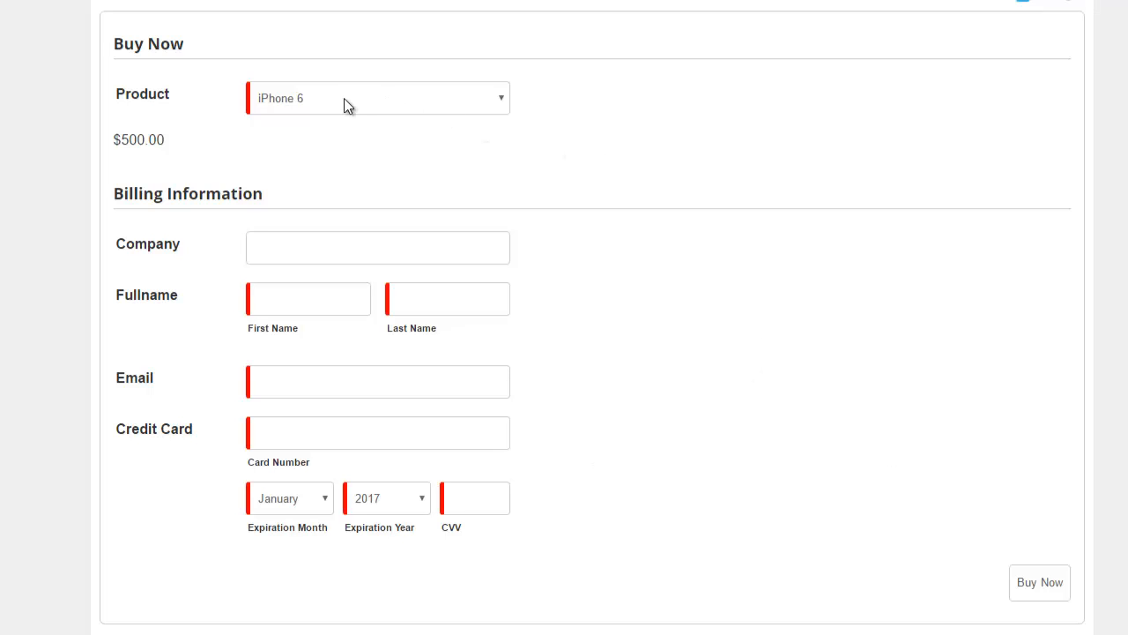
Step: Select iPhone 6s as the product and enter "Test Company" as the billing company
left_click(344, 101)
left_click(359, 152)
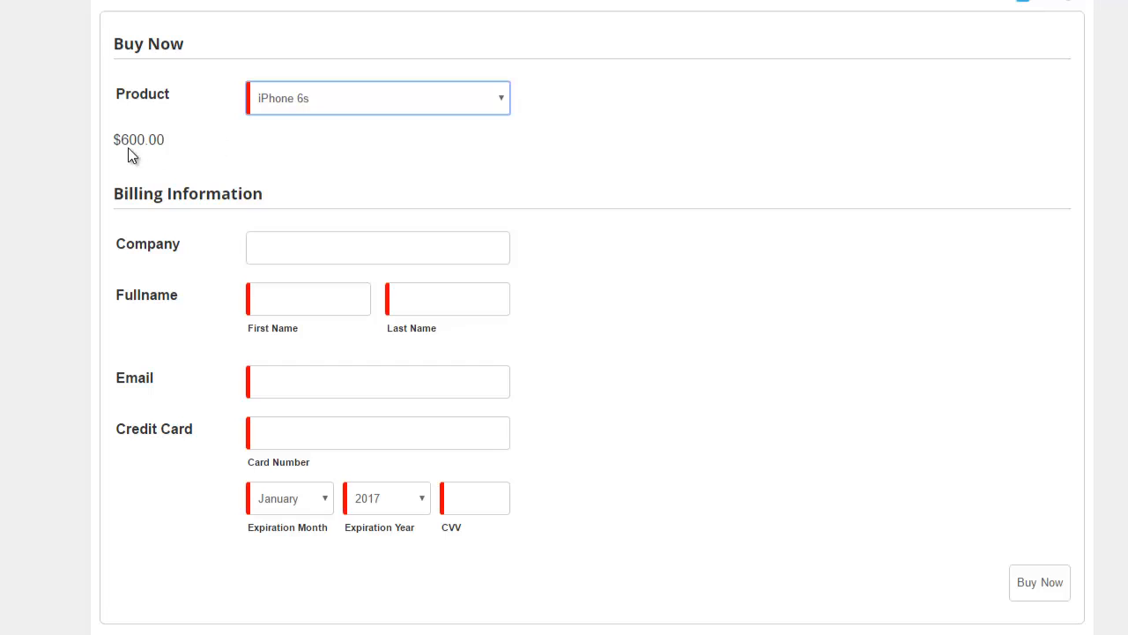
left_click_drag(127, 154, 179, 155)
left_click(250, 251)
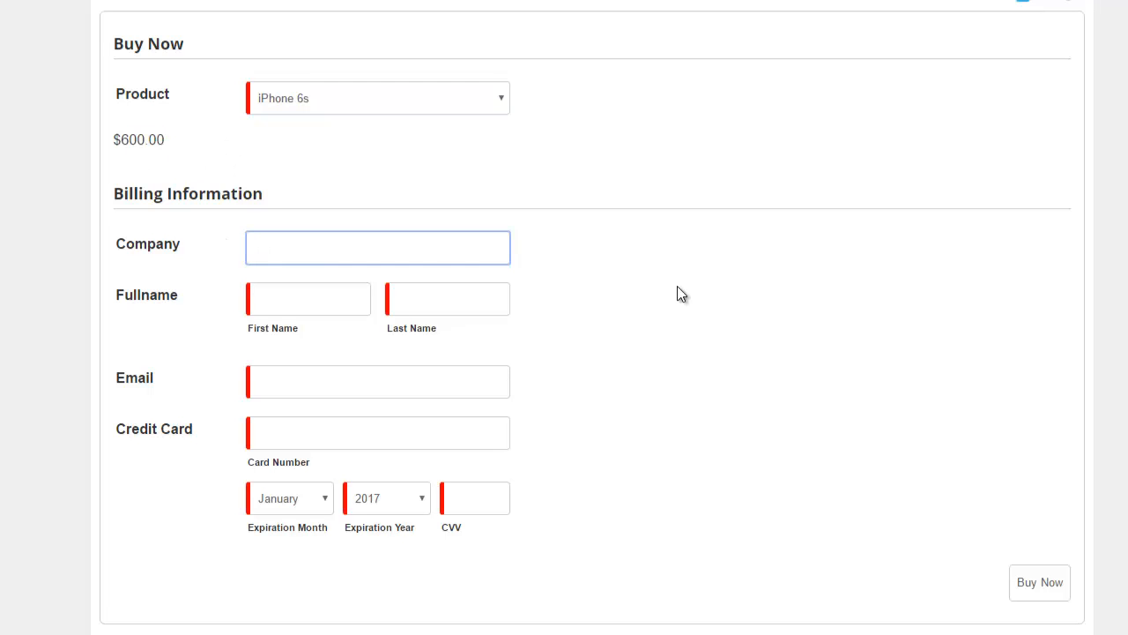
type("Test Company")
key("Tab")
Step: Fill in the buyer's first name, last name and email in the billing information
type("T")
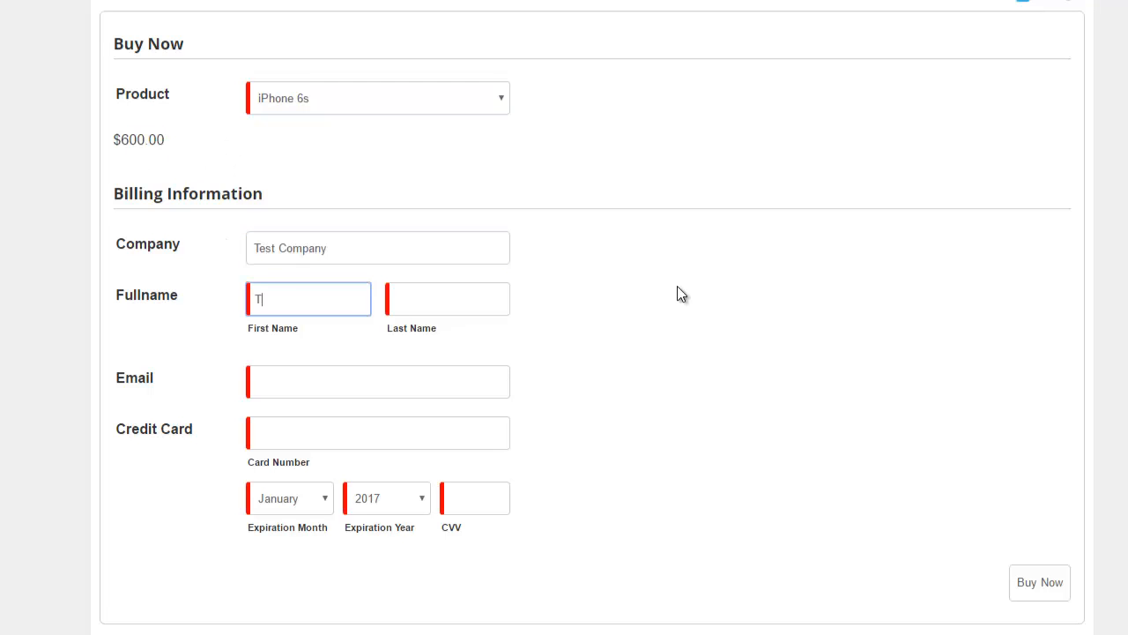
type("est B")
key("BackSpace")
key("BackSpace")
key("Tab")
type("Buy")
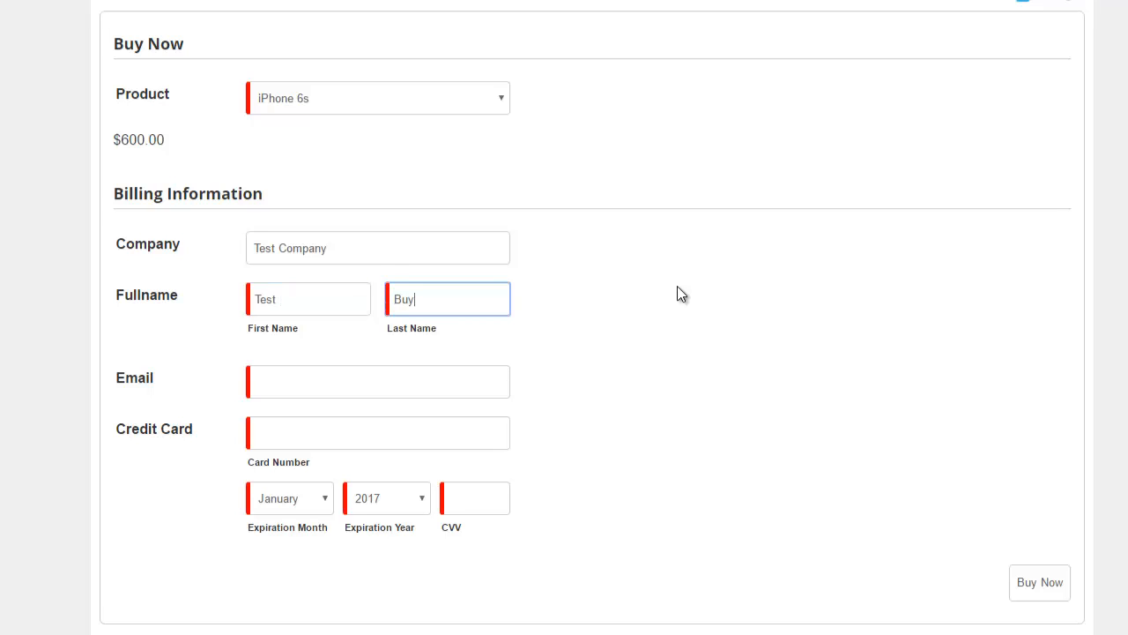
type("er")
key("Tab")
type("test@te")
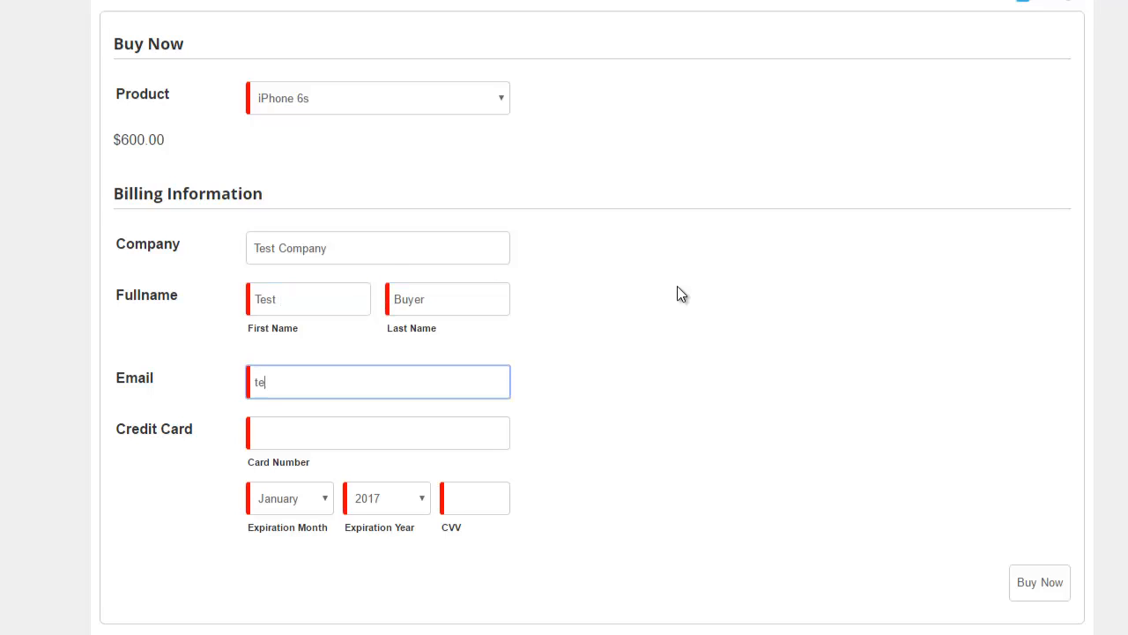
type("ing.com")
key("Tab")
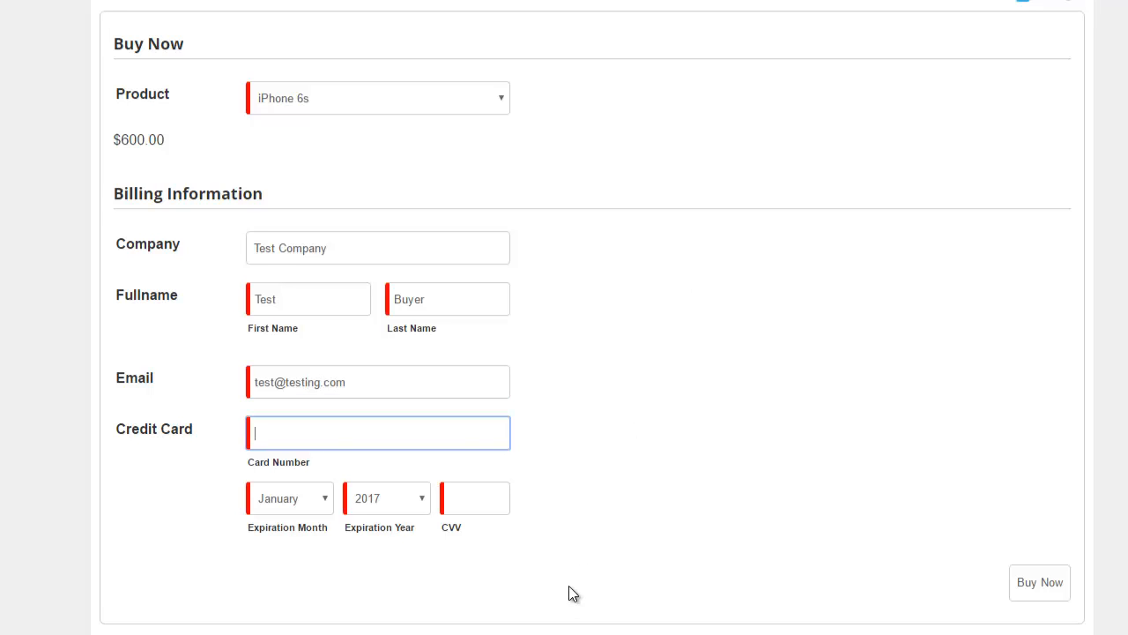
Step: Enter the credit card number, set the expiration year to 2020, fill in the CVV, and submit the order
key("ctrl+v")
left_click(375, 493)
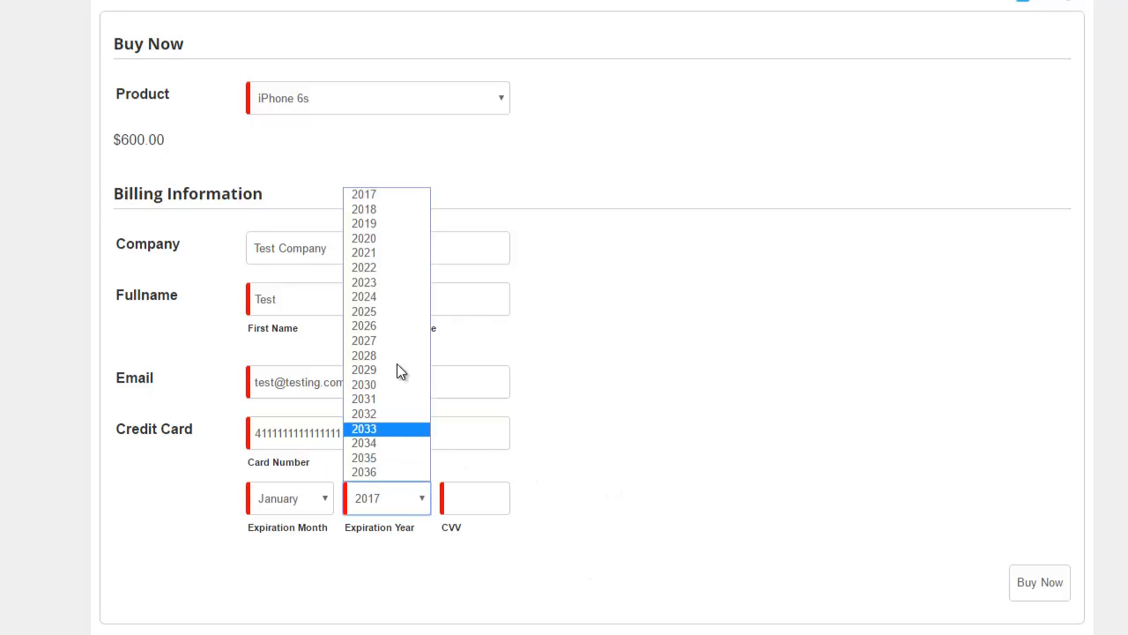
left_click(412, 242)
left_click(487, 490)
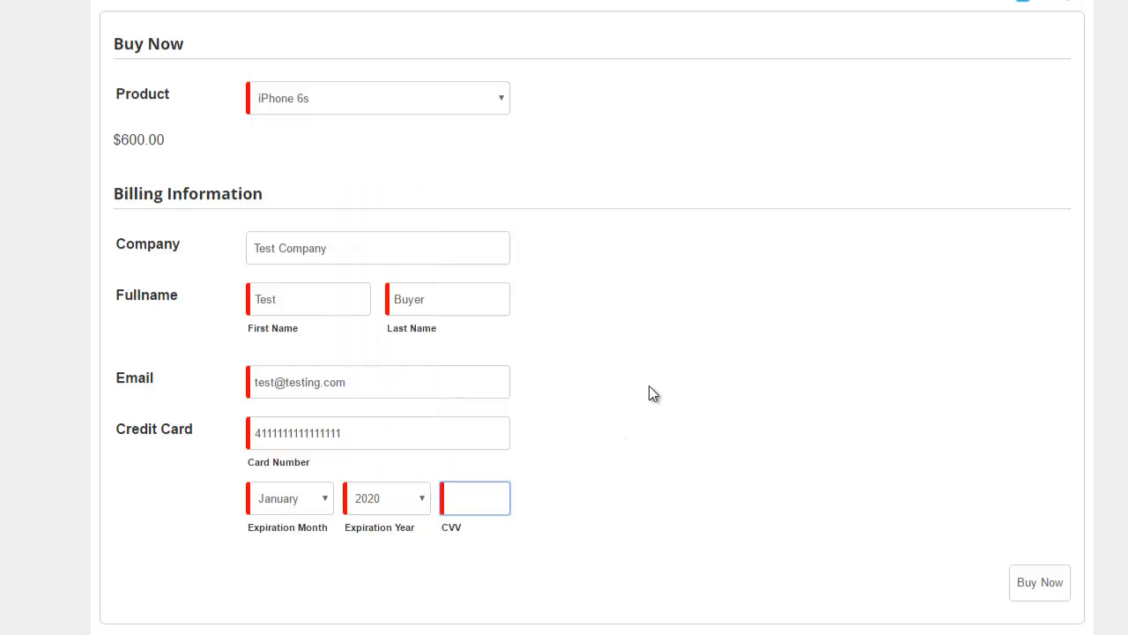
type("411")
left_click(1037, 583)
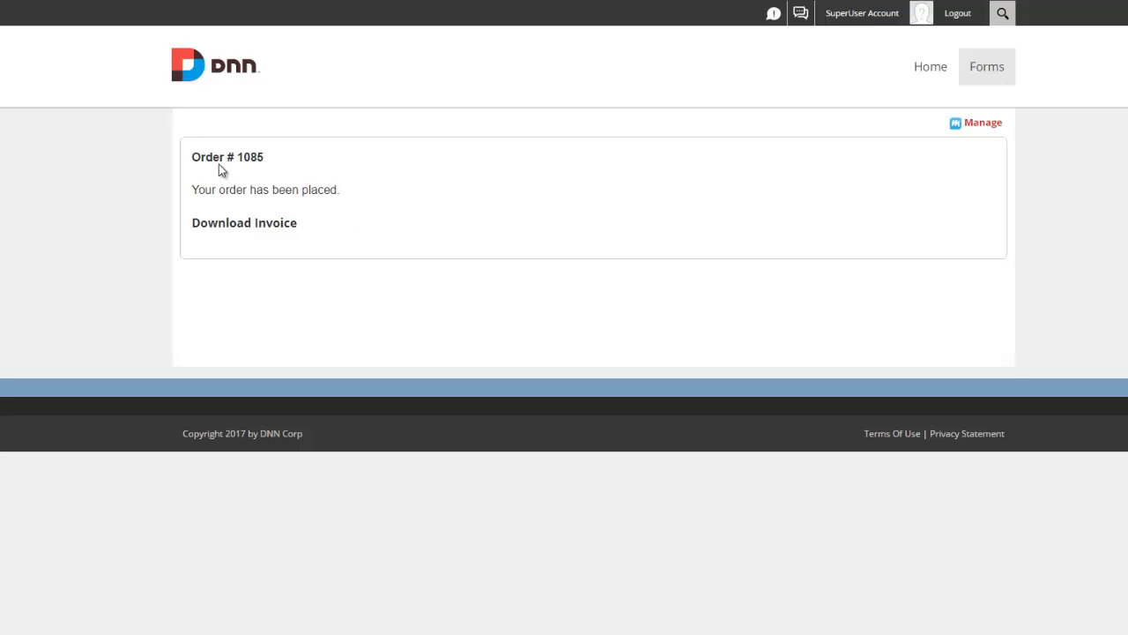
Step: Check the order number on the confirmation message and open the downloadable PDF invoice
left_click_drag(192, 159, 263, 162)
left_click(244, 223)
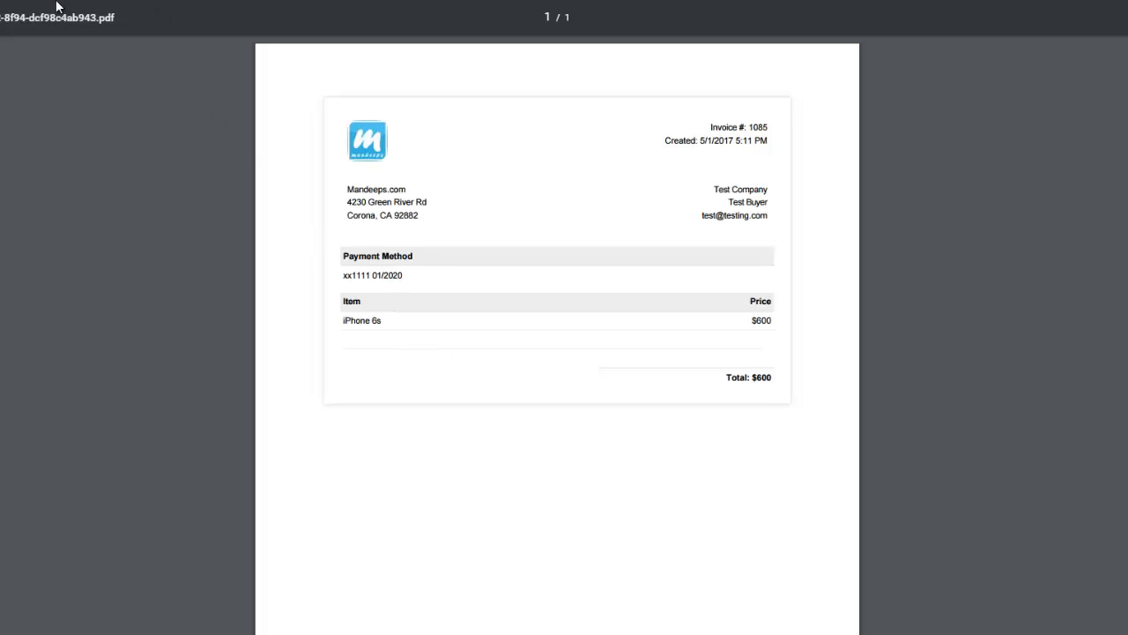
key("ctrl+w")
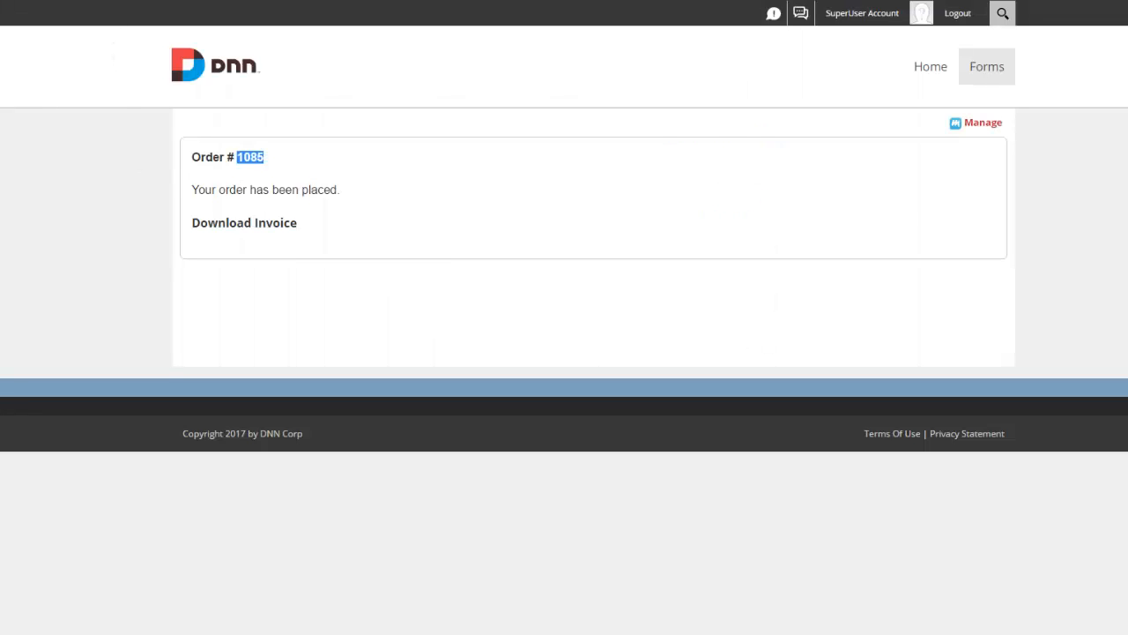
key("ctrl+Tab")
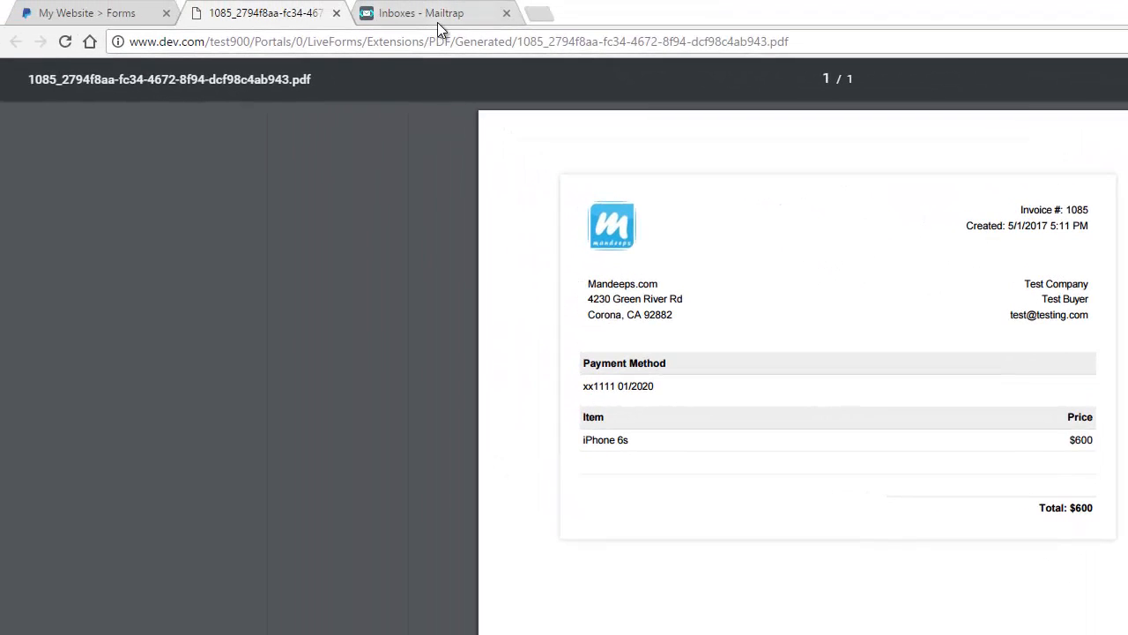
Step: Switch to Mailtrap and read the order email in the Demo inbox
left_click(444, 21)
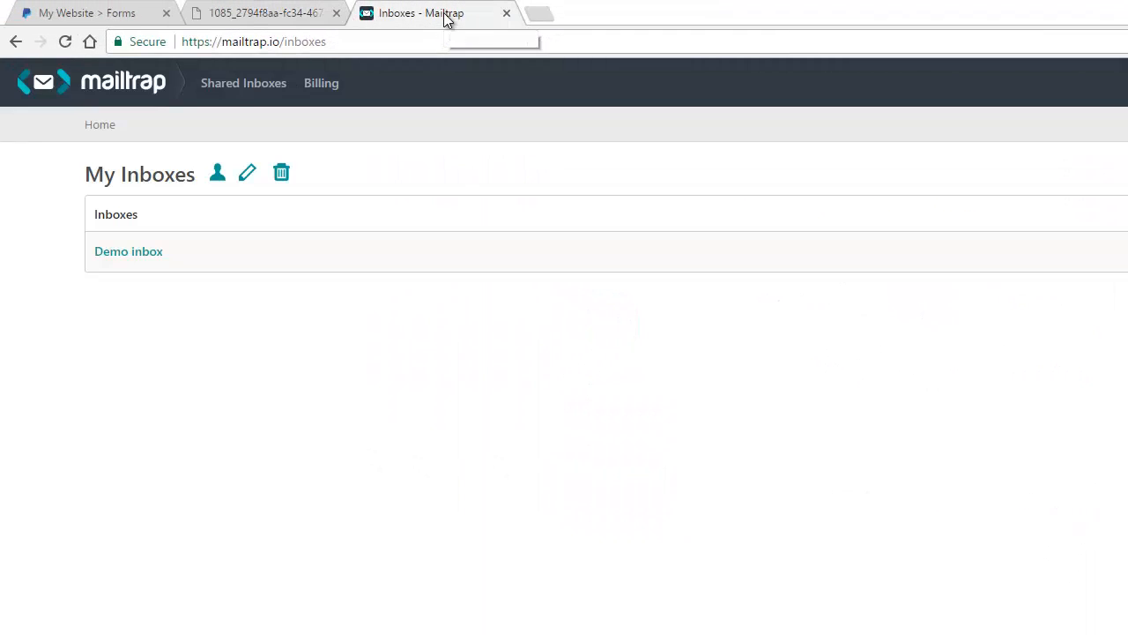
left_click(152, 252)
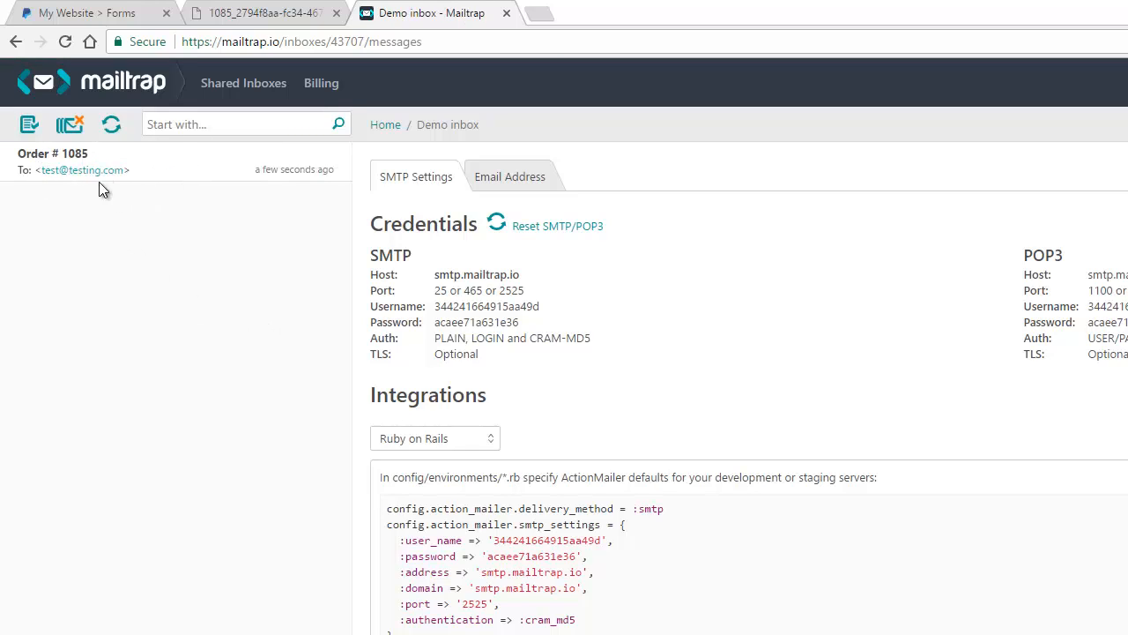
left_click(210, 176)
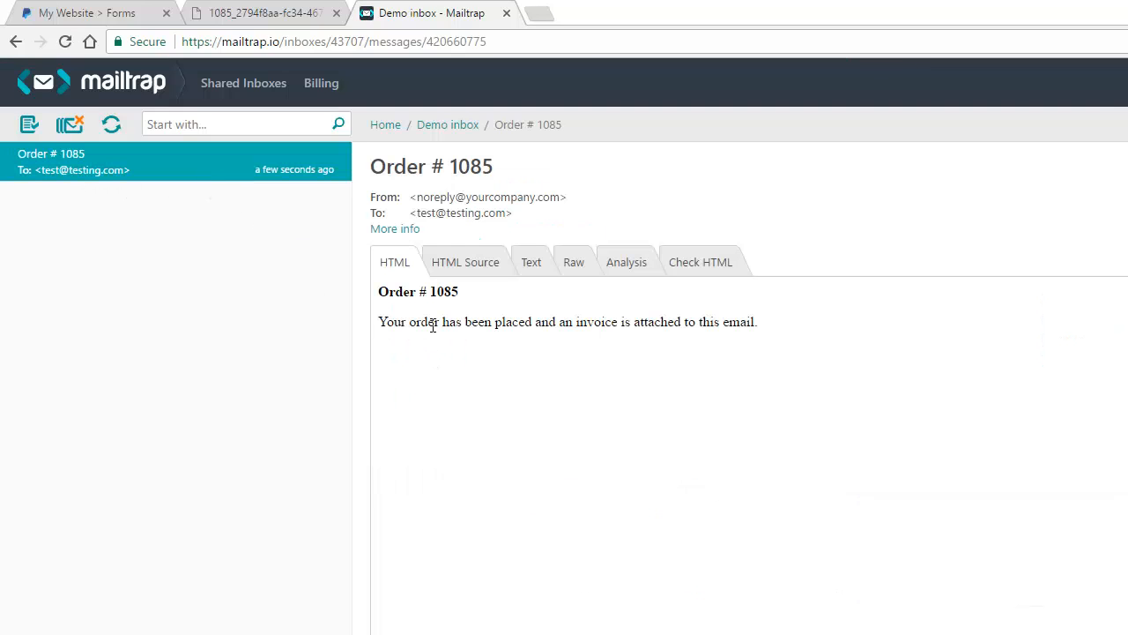
left_click_drag(386, 323, 784, 360)
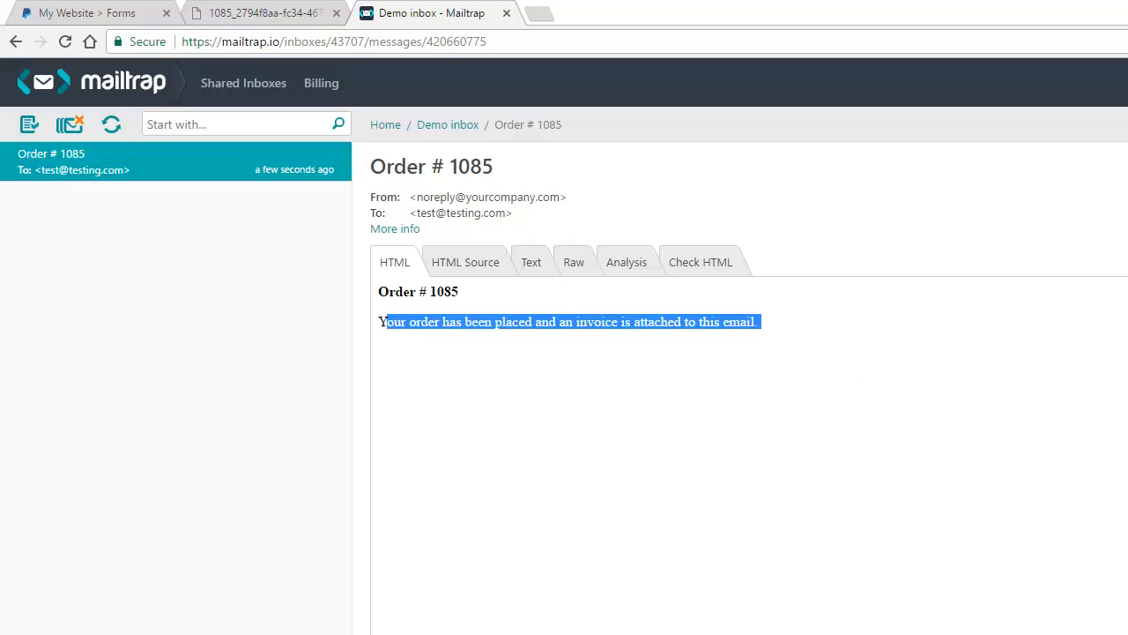
Step: Open the PDF invoice attached to the order email, and return to the form's confirmation page
left_click(1107, 144)
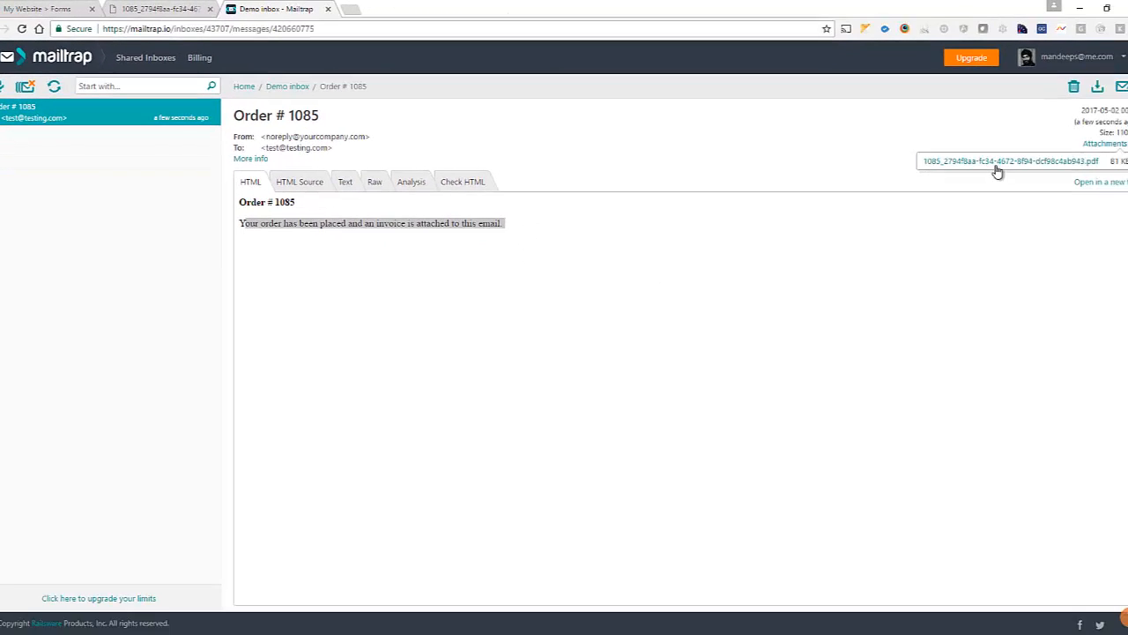
left_click(996, 166)
left_click(86, 622)
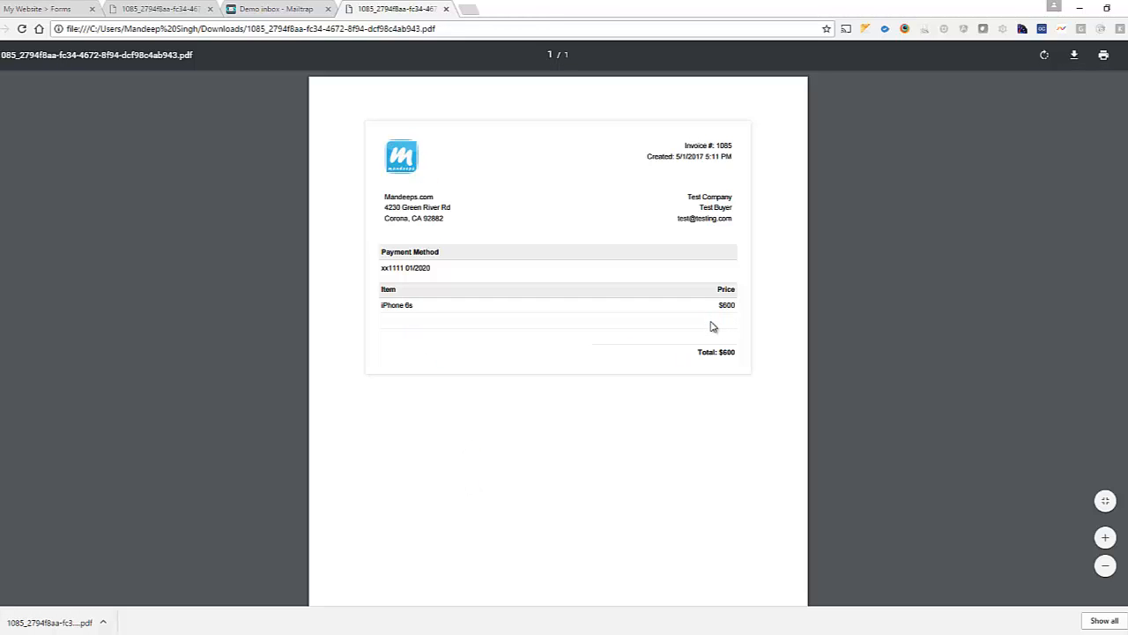
left_click(43, 13)
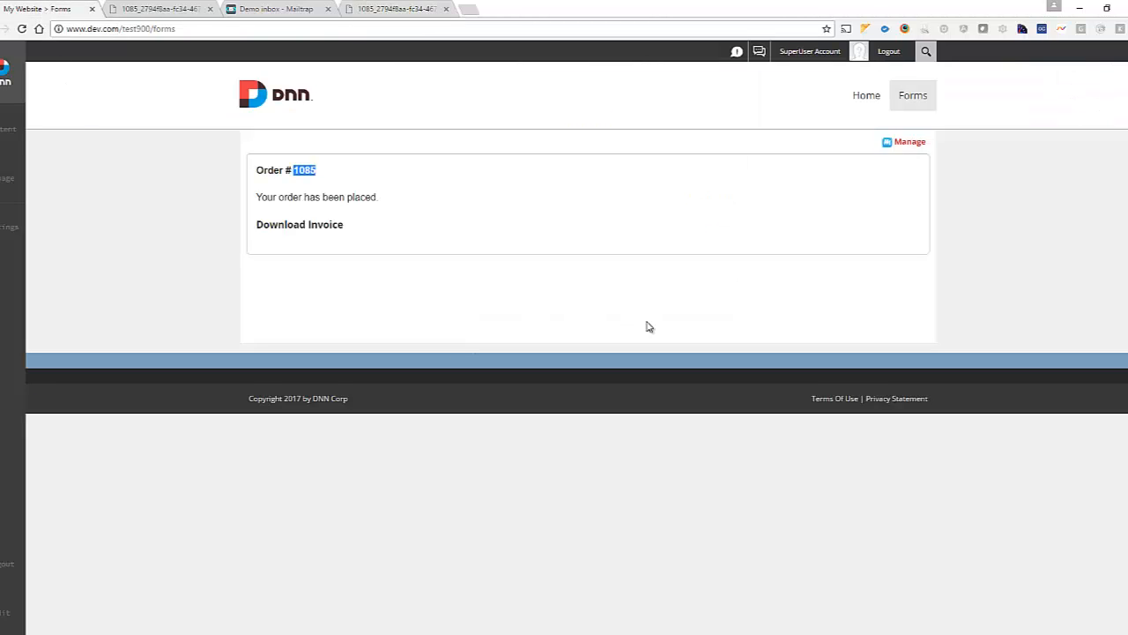